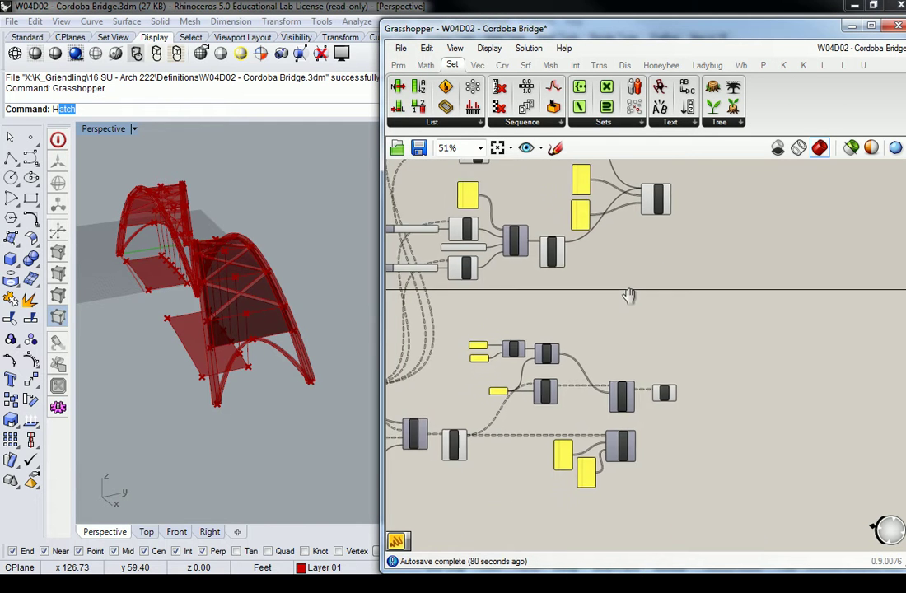
Examine the bridge model and locate the West Rail Points parameter in the Grasshopper definition.
right_click_drag(317, 275, 278, 284)
scroll(212, 340, "up", 6)
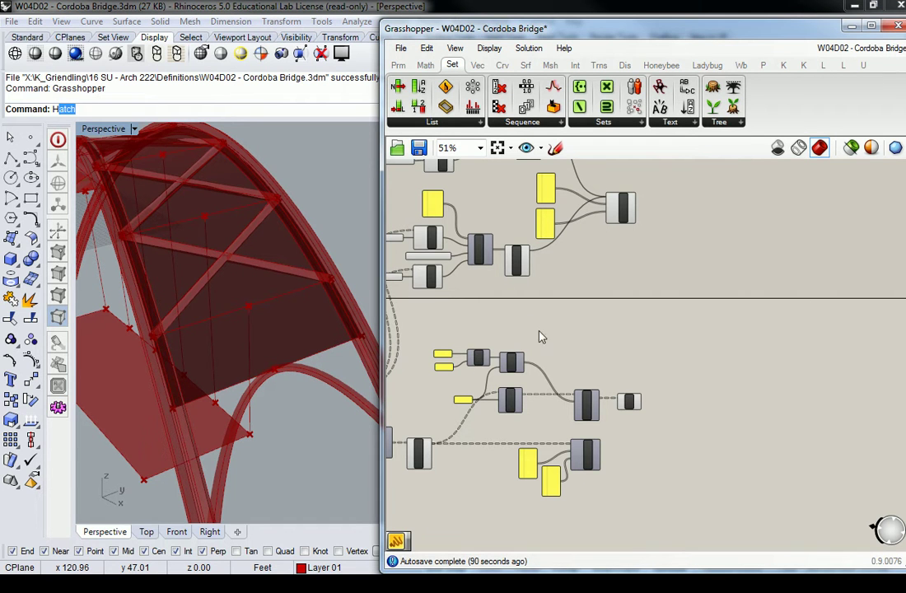
scroll(550, 336, "down", 3)
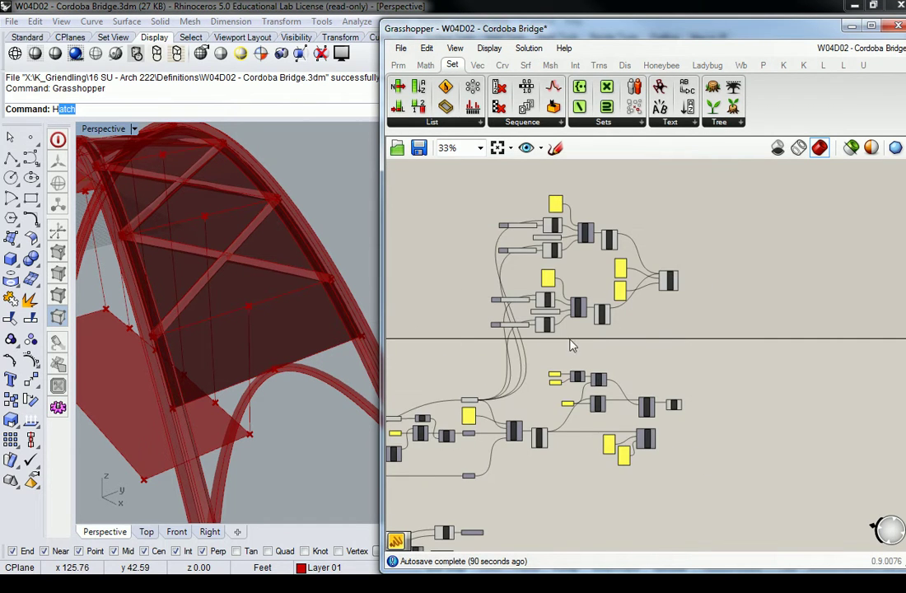
scroll(601, 343, "down", 4)
scroll(632, 477, "up", 3)
right_click_drag(631, 477, 645, 402)
scroll(565, 380, "up", 5)
left_click(527, 279)
scroll(524, 321, "down", 3)
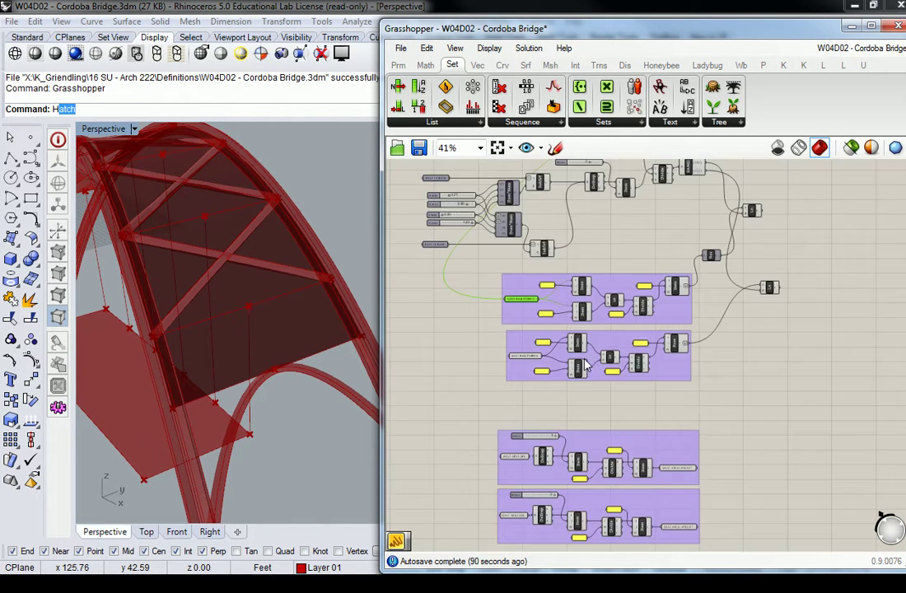
Inspect the West and East Arch Apex Pt parameters against the arch geometry in the Perspective viewport.
scroll(608, 387, "up", 4)
right_click_drag(659, 408, 609, 309)
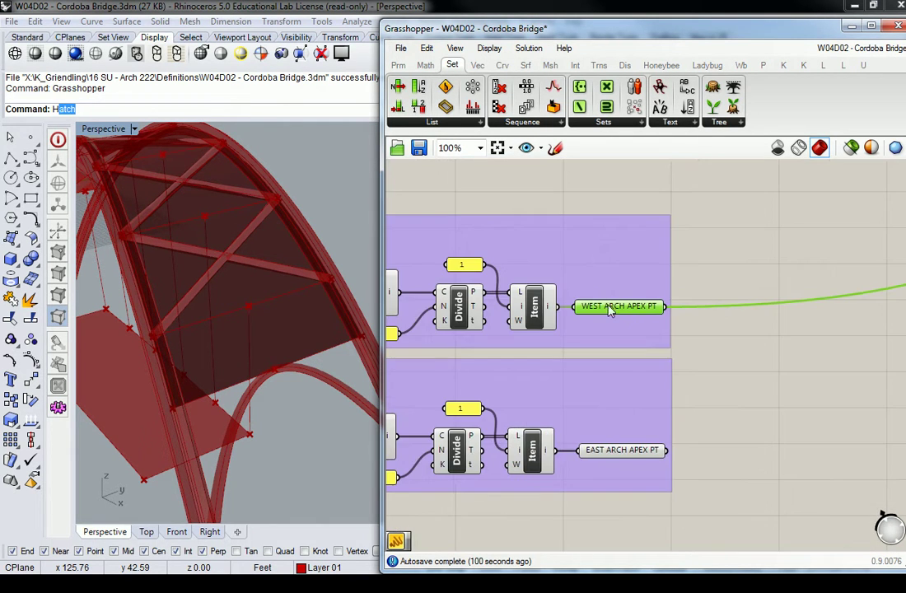
left_click(626, 449)
scroll(634, 445, "down", 3)
right_click_drag(683, 378, 627, 384)
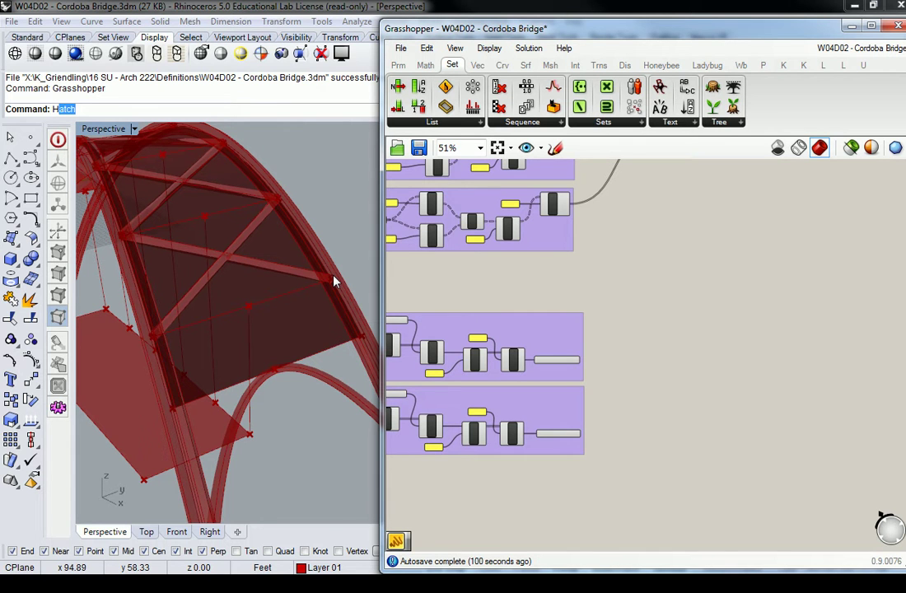
scroll(666, 348, "down", 3)
right_click_drag(243, 351, 177, 350)
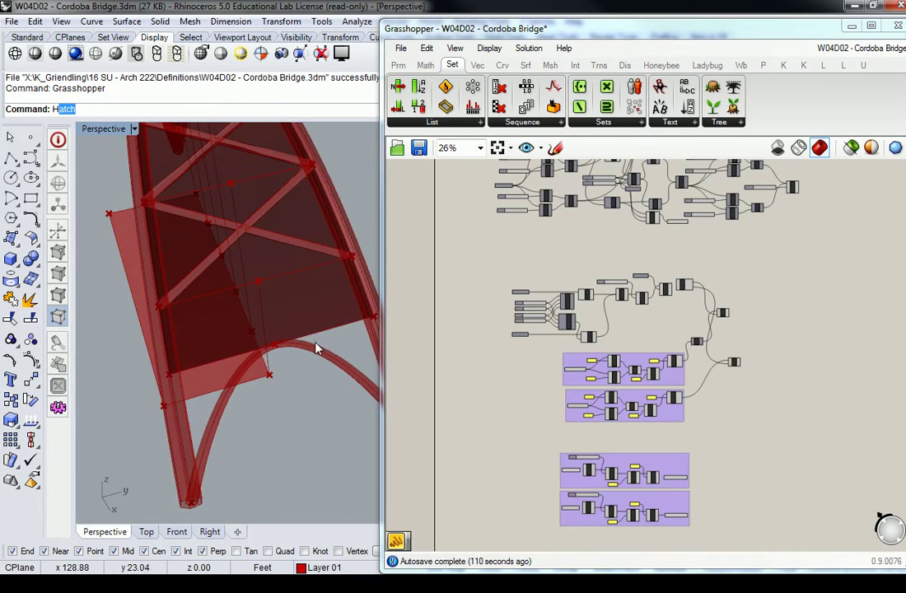
right_click_drag(288, 351, 358, 358)
Inspect the two SubSrf components fed by West CL Base and East CL Base.
left_click(645, 337)
scroll(644, 333, "up", 4)
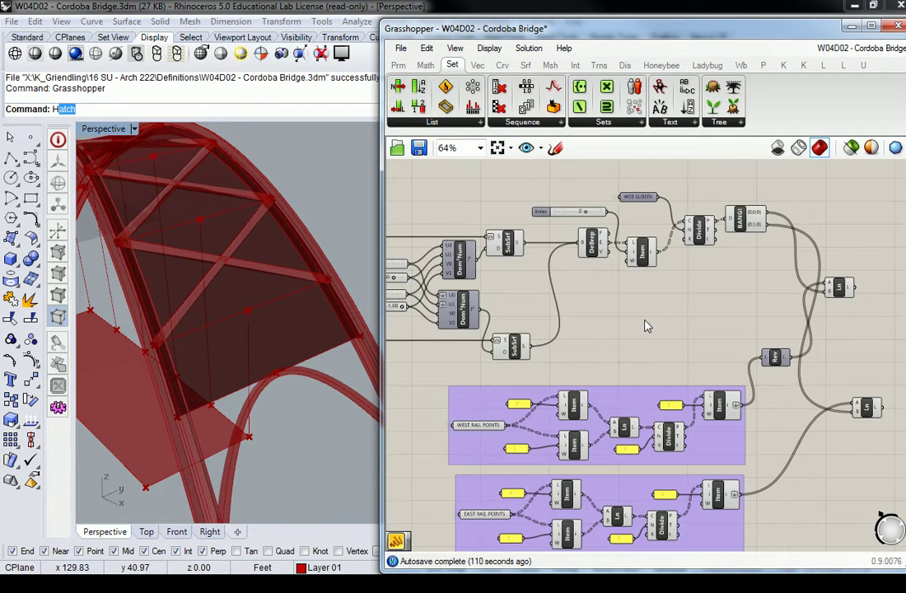
right_click_drag(510, 244, 583, 252)
left_click(579, 253)
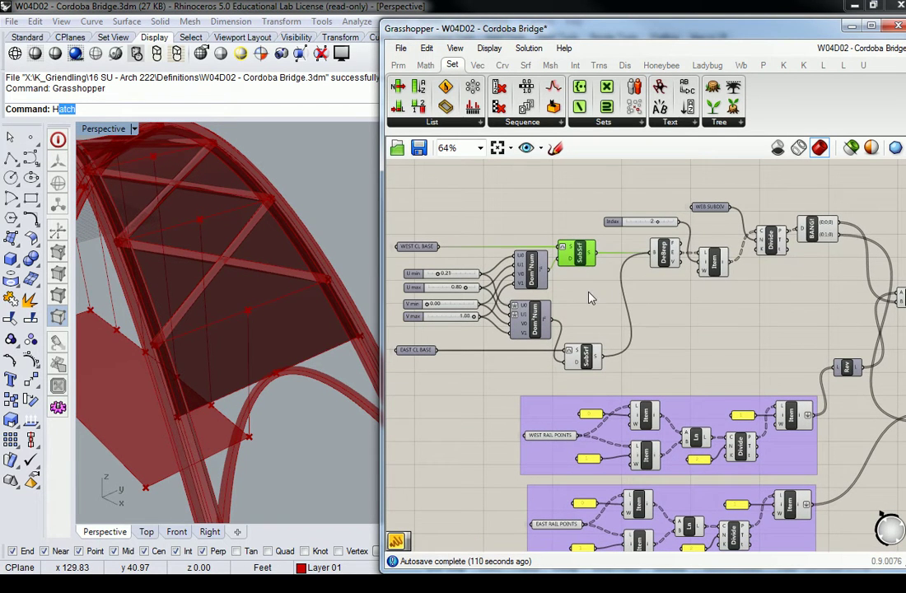
left_click(584, 354)
left_click(628, 304)
scroll(629, 305, "down", 4)
right_click_drag(629, 305, 623, 421)
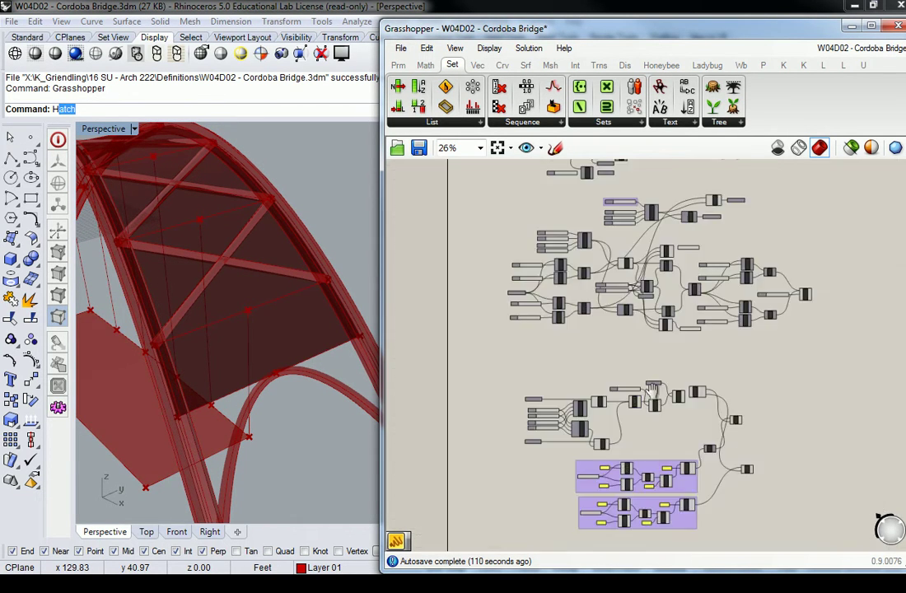
Toggle the preview of the upper SubSrf component fed by the U and V count Divide.
scroll(682, 295, "up", 5)
right_click_drag(678, 277, 635, 320)
left_click(629, 254)
right_click(629, 257)
left_click(663, 284)
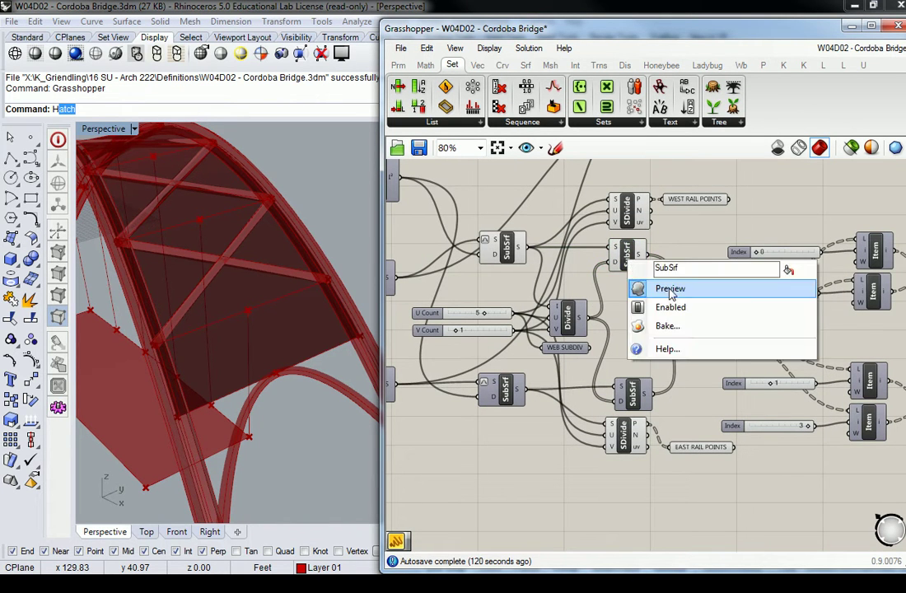
Turn on the preview of the east SubSrf fed by the lower RuleSrf and check it alongside the west SubSrf.
scroll(643, 337, "down", 4)
scroll(647, 395, "up", 4)
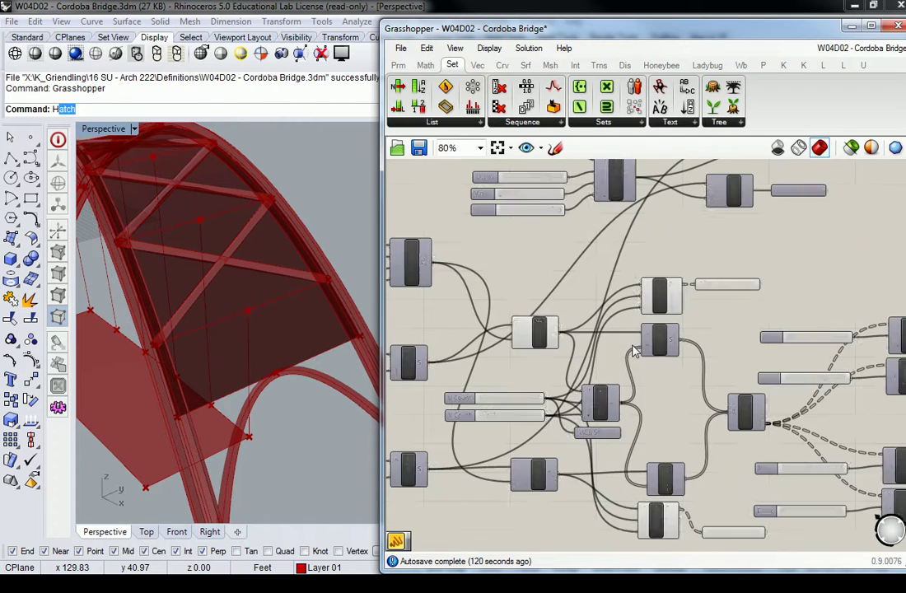
right_click(649, 452)
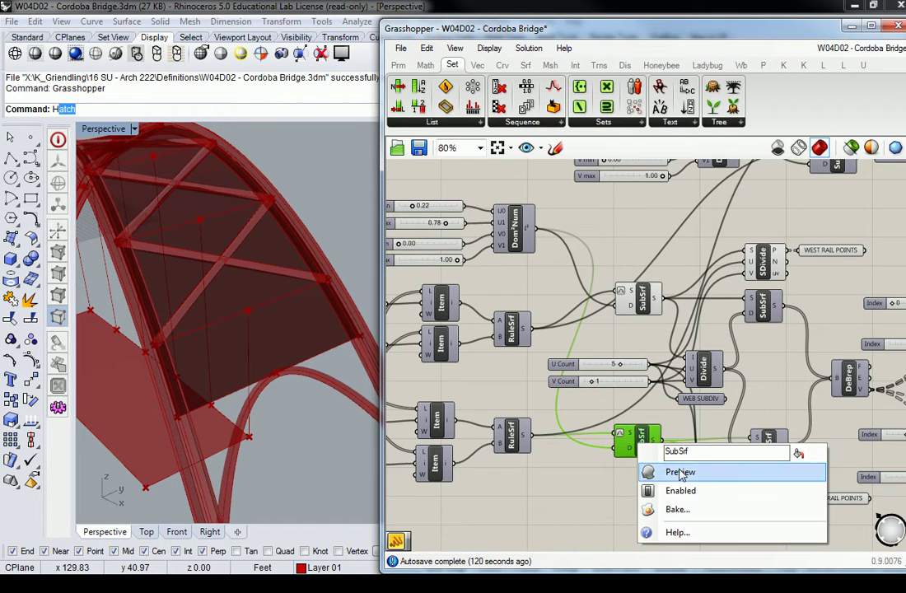
left_click(672, 471)
left_click(630, 404)
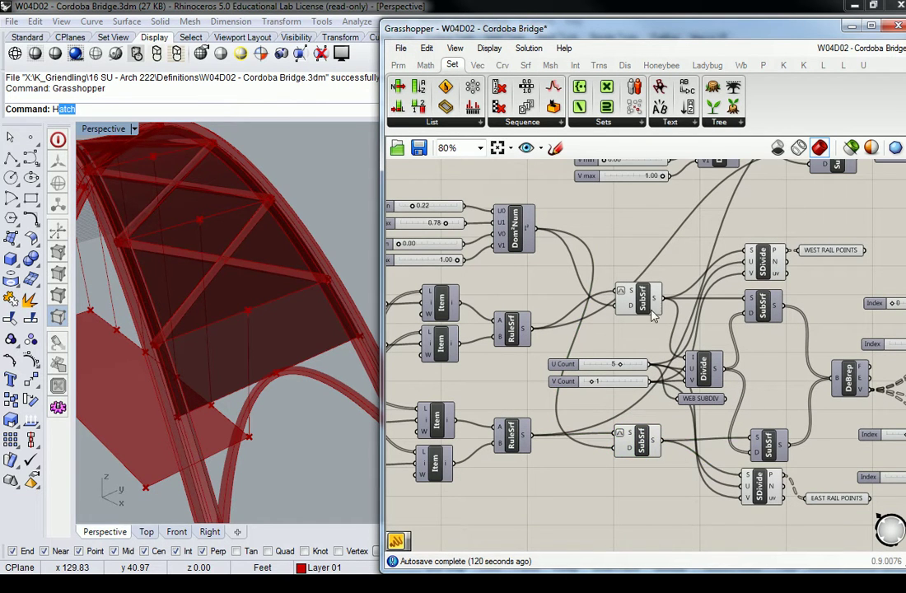
left_click(650, 299)
left_click(643, 435)
right_click_drag(668, 385, 638, 379)
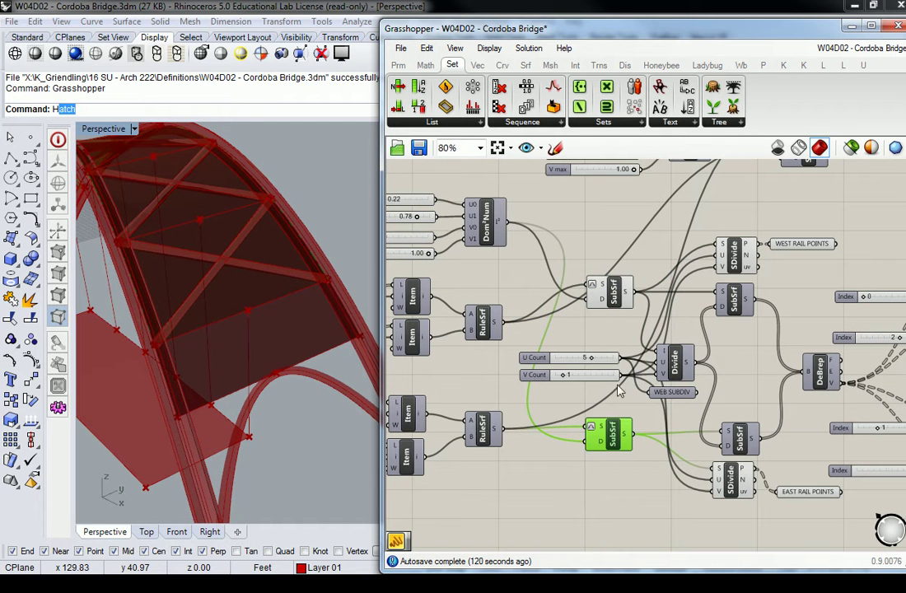
Turn off the preview of the west and east SubSrf components fed by the RuleSrf components.
left_click_drag(546, 227, 674, 486)
middle_click(620, 430)
left_click(666, 389)
left_click(689, 283)
Turn off the preview of all components in the West and East Arch Apex Pt groups.
scroll(690, 284, "down", 6)
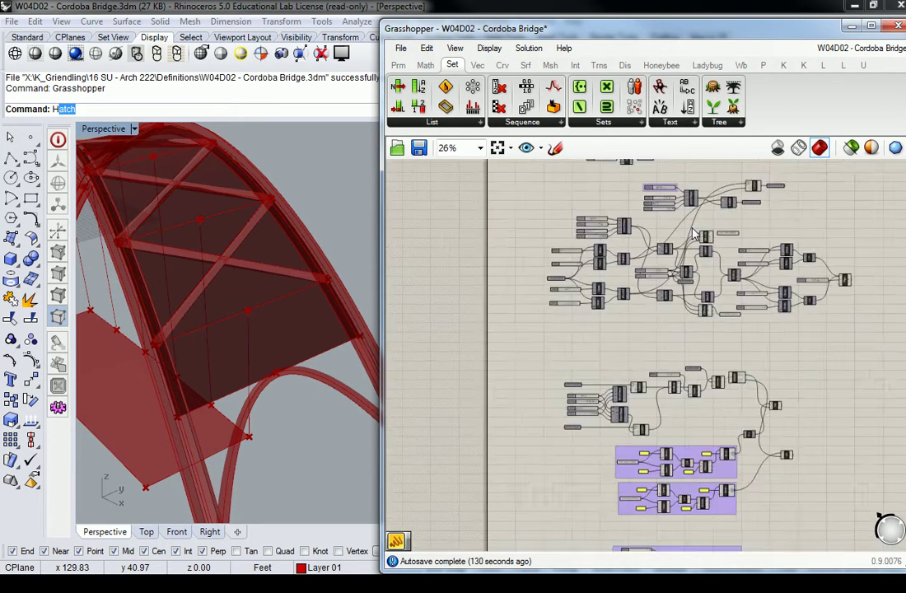
right_click_drag(759, 457, 682, 288)
scroll(594, 321, "up", 2)
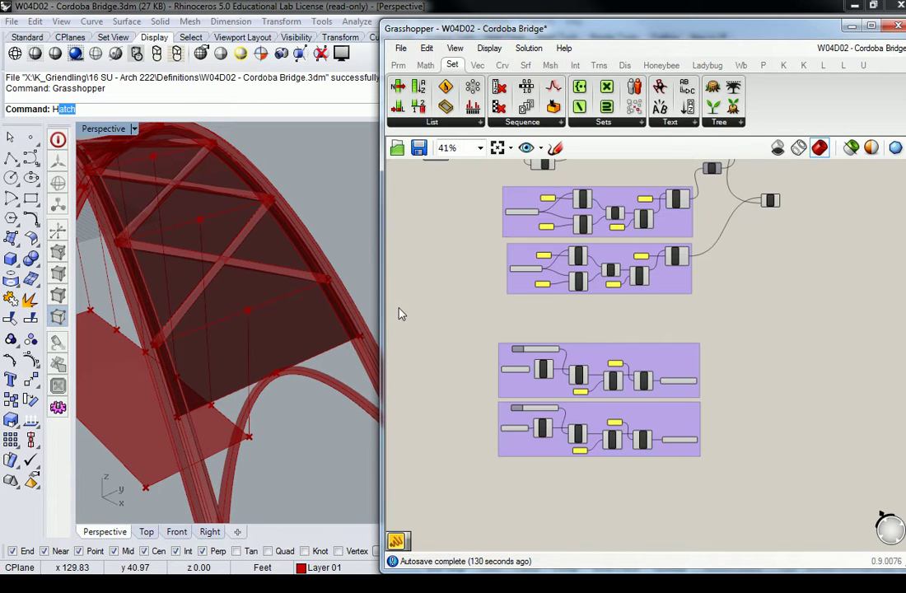
left_click_drag(469, 318, 818, 517)
middle_click(674, 397)
left_click(668, 352)
Try to turn off the preview of the West and East Rail Points groups, and undo the change.
right_click_drag(674, 279, 687, 430)
left_click(772, 385)
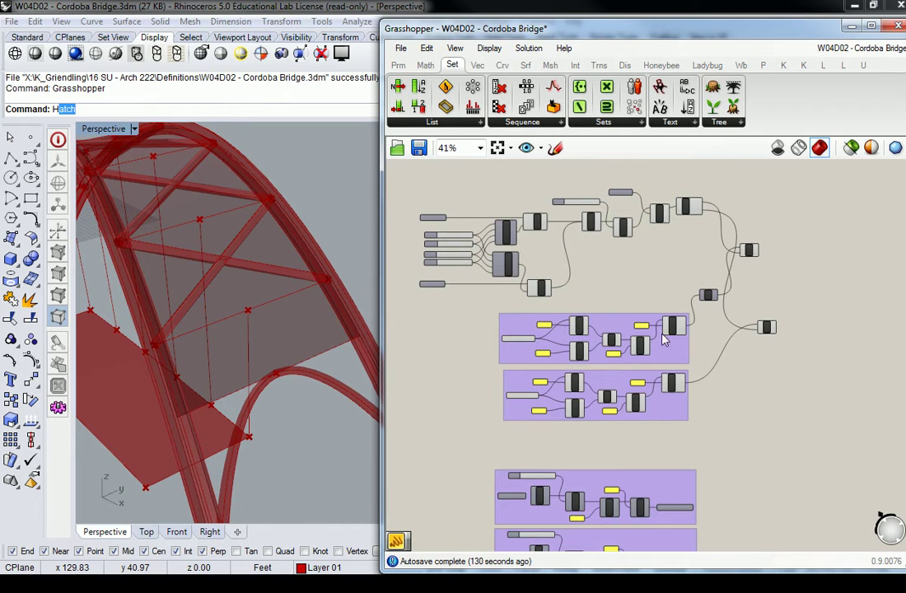
scroll(654, 341, "up", 2)
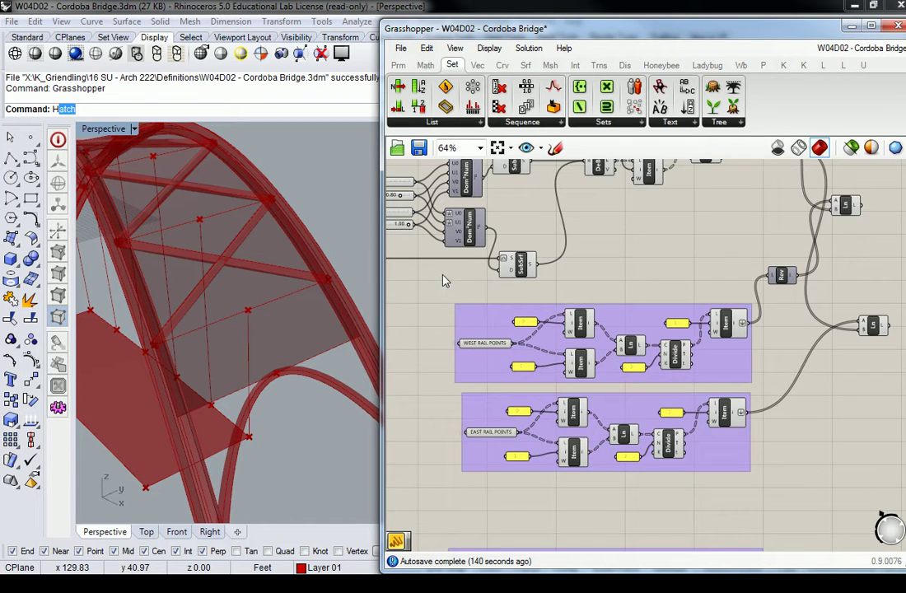
left_click_drag(443, 280, 754, 480)
middle_click(668, 342)
left_click(713, 295)
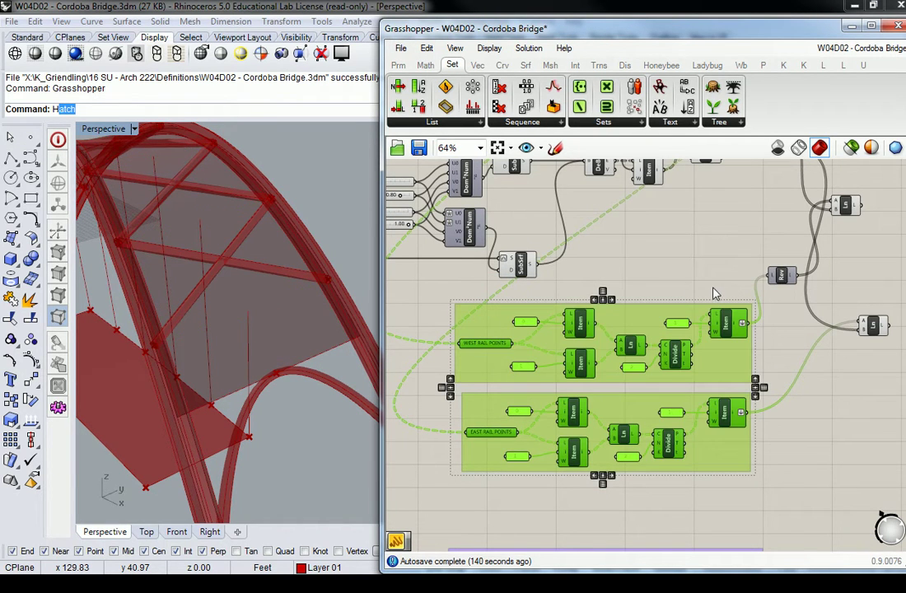
key("ctrl+z")
left_click(707, 283)
Select a block of components further up the definition and turn off its preview.
scroll(699, 253, "down", 3)
right_click_drag(745, 234, 659, 375)
scroll(687, 361, "up", 3)
left_click_drag(692, 374, 713, 373)
left_click(710, 298)
right_click_drag(716, 274, 744, 545)
scroll(726, 306, "down", 3)
right_click_drag(786, 241, 772, 429)
right_click_drag(759, 280, 678, 427)
scroll(695, 265, "up", 2)
right_click_drag(698, 230, 634, 274)
mouse_move(498, 221)
left_mouse_down()
mouse_move(771, 397)
mouse_move(733, 435)
left_mouse_up()
middle_click(723, 283)
left_click(748, 212)
Turn off the preview of the SDivide, SubSrf and DeBrep components around the source West and East Rail Points parameters.
scroll(746, 211, "down", 2)
scroll(668, 349, "down", 3)
right_click_drag(655, 396, 697, 201)
scroll(627, 388, "up", 3)
scroll(659, 229, "up", 4)
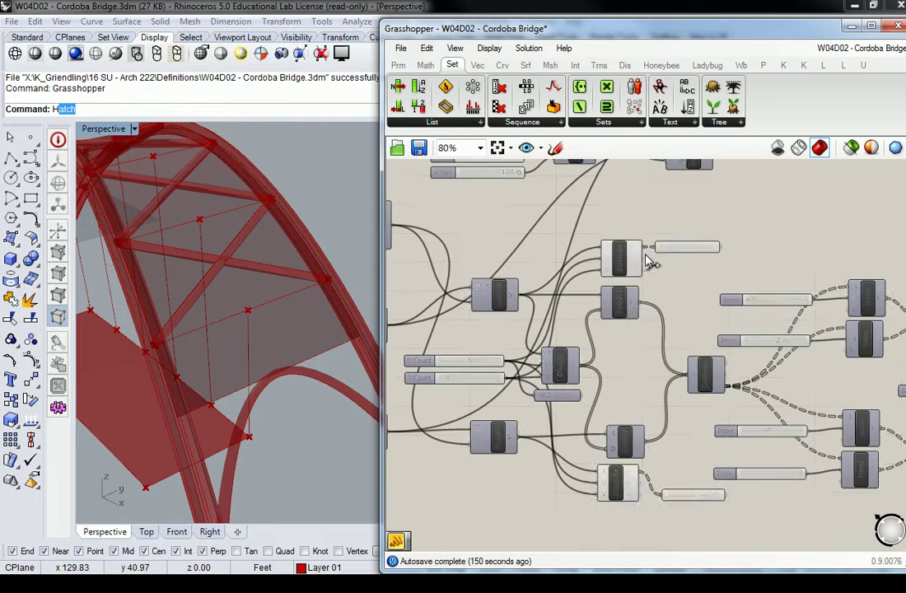
left_click_drag(569, 218, 762, 537)
middle_click(695, 491)
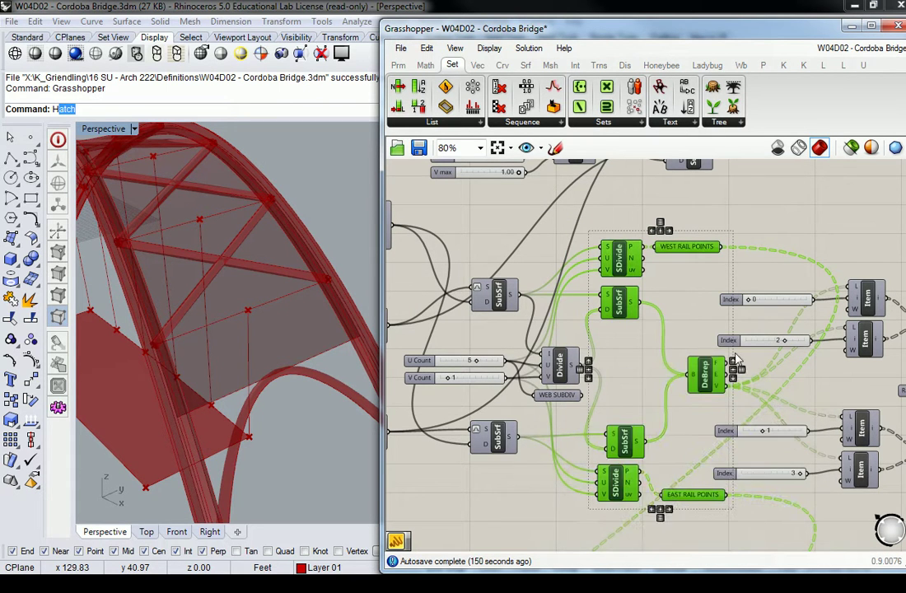
left_click(760, 227)
Examine the grouped West Rail Points parameter and the SubSrf components fed by the centerline base surfaces.
scroll(760, 227, "down", 3)
right_click_drag(715, 423, 685, 229)
right_click_drag(613, 341, 630, 224)
scroll(561, 278, "up", 3)
left_click(560, 280)
scroll(560, 280, "down", 3)
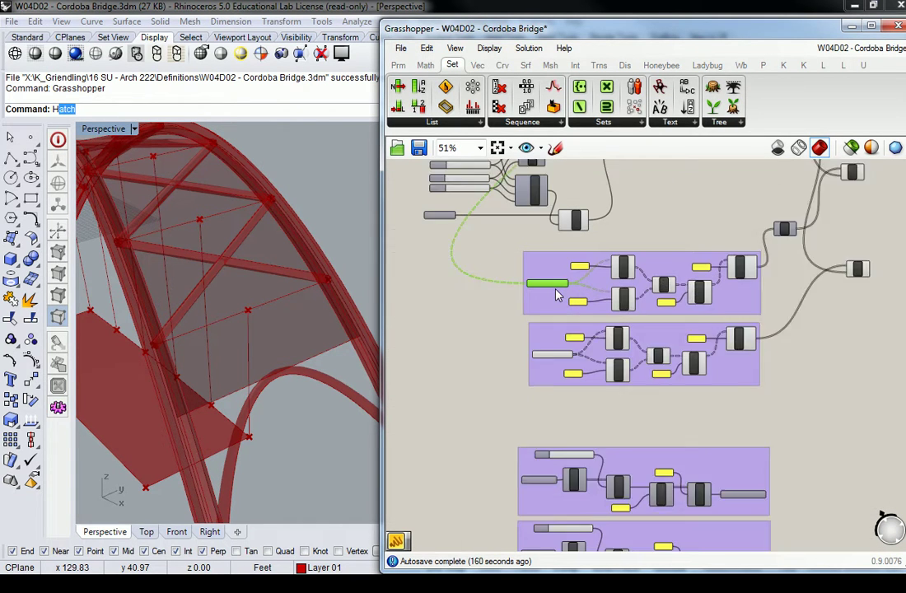
scroll(569, 305, "up", 2)
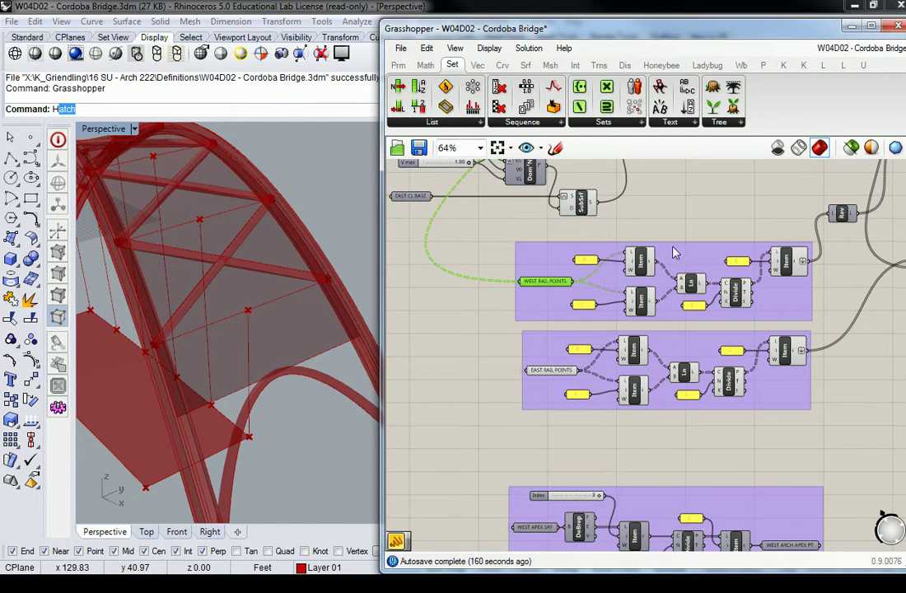
right_click_drag(690, 200, 656, 343)
left_click(555, 344)
left_click(537, 246)
right_click_drag(657, 266, 568, 433)
scroll(709, 226, "down", 3)
right_click_drag(766, 192, 726, 339)
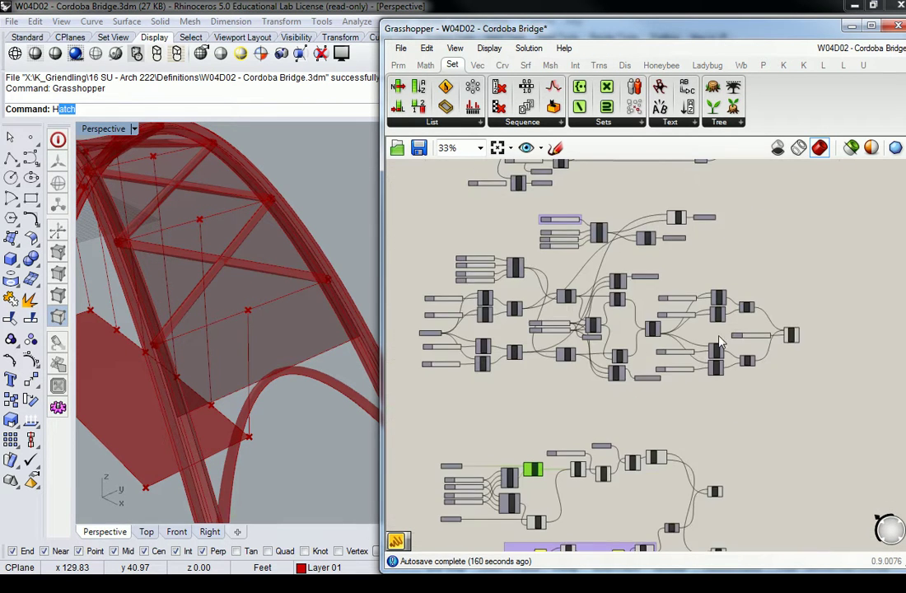
Turn off the preview of the SubSrf component that feeds the East Apex Srf parameter.
scroll(731, 336, "up", 2)
left_click(824, 338)
right_click_drag(519, 248, 664, 333)
left_click(780, 240)
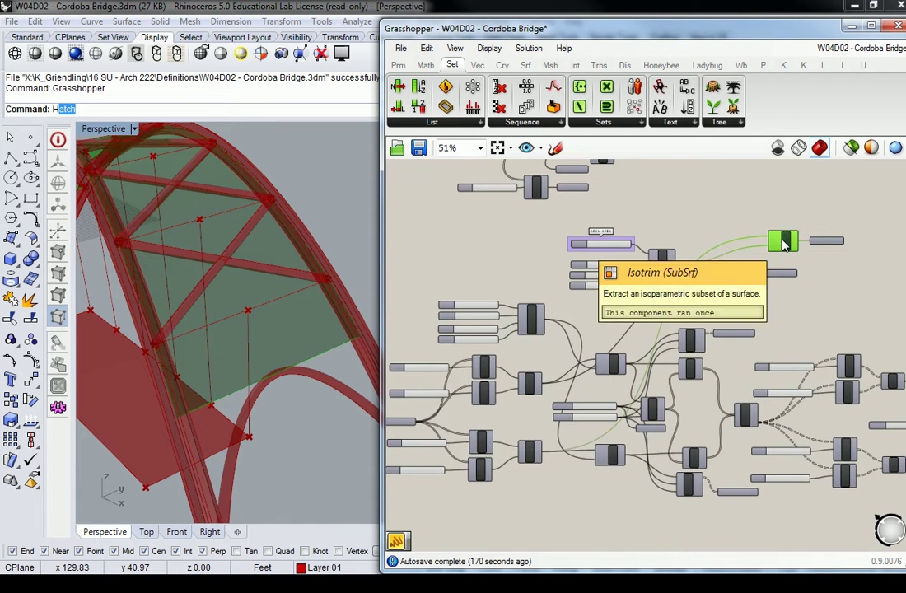
scroll(780, 243, "up", 3)
right_click(779, 251)
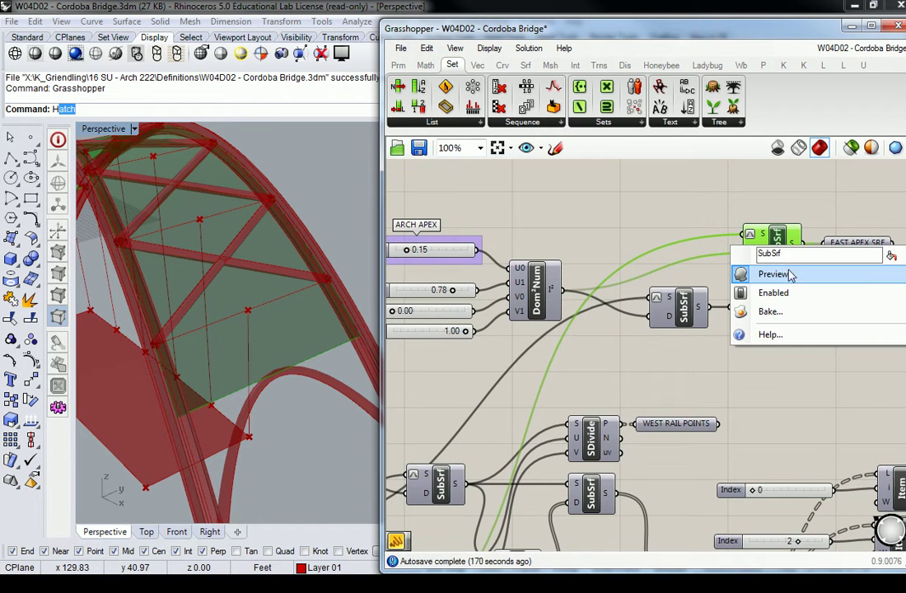
left_click(790, 279)
Turn on the preview of the west and east SubSrf components fed by the RuleSrf components.
scroll(680, 165, "down", 4)
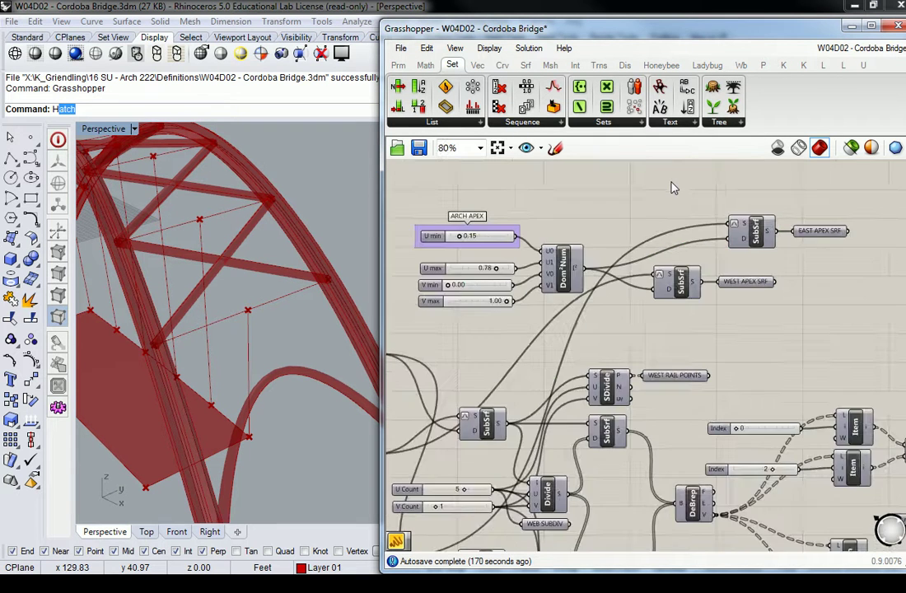
right_click_drag(595, 279, 709, 198)
scroll(704, 202, "up", 3)
right_click(683, 232)
left_click(725, 262)
right_click(685, 365)
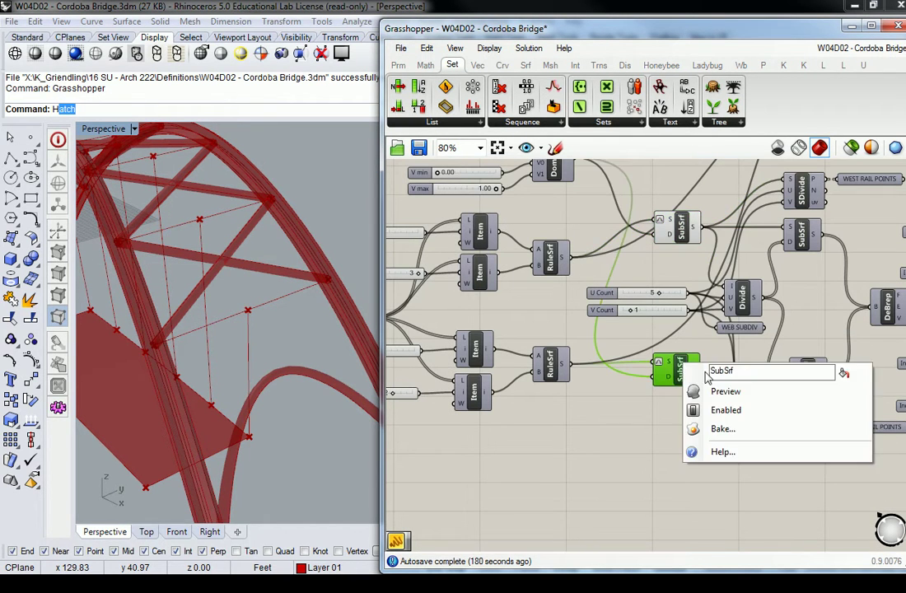
left_click(722, 390)
left_click(637, 430)
Move the lower SDivide slightly down beside the East Rail Points parameter and inspect that parameter's data structure.
right_click_drag(637, 430, 580, 395)
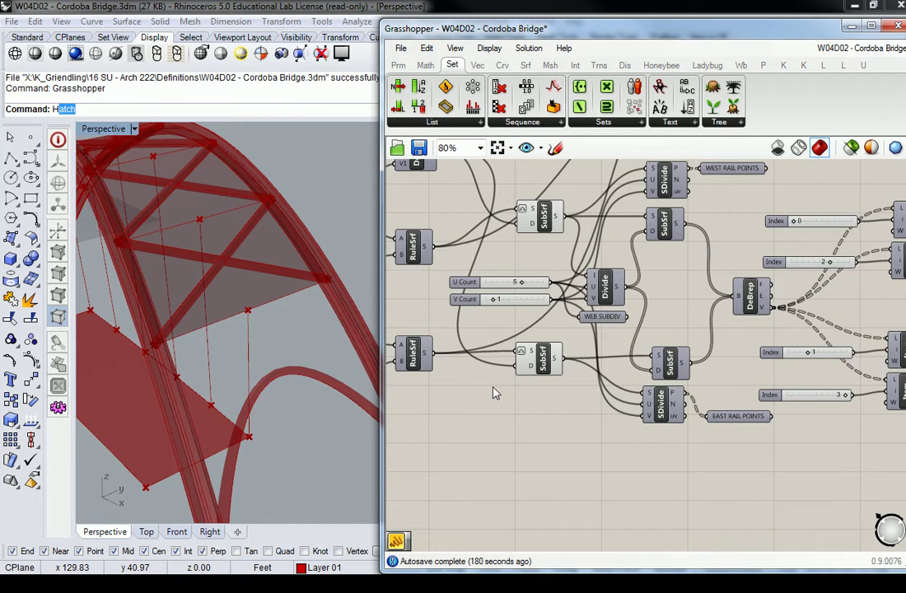
right_click_drag(682, 412, 621, 422)
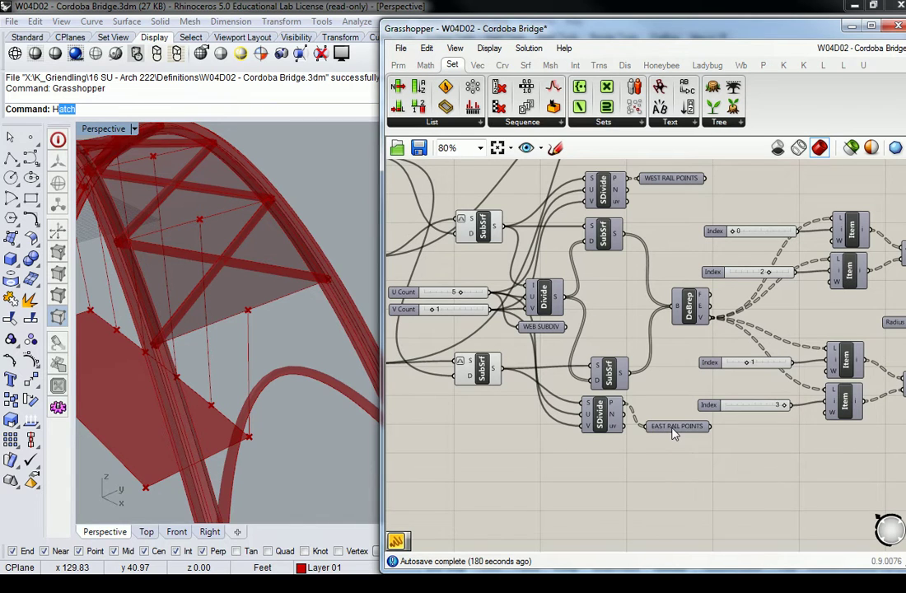
mouse_move(674, 435)
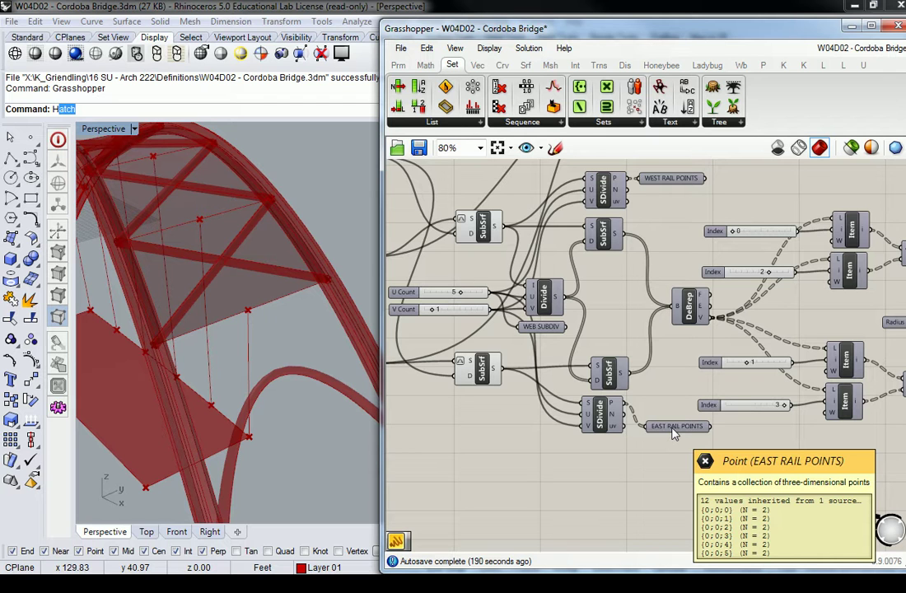
left_click_drag(606, 428, 600, 438)
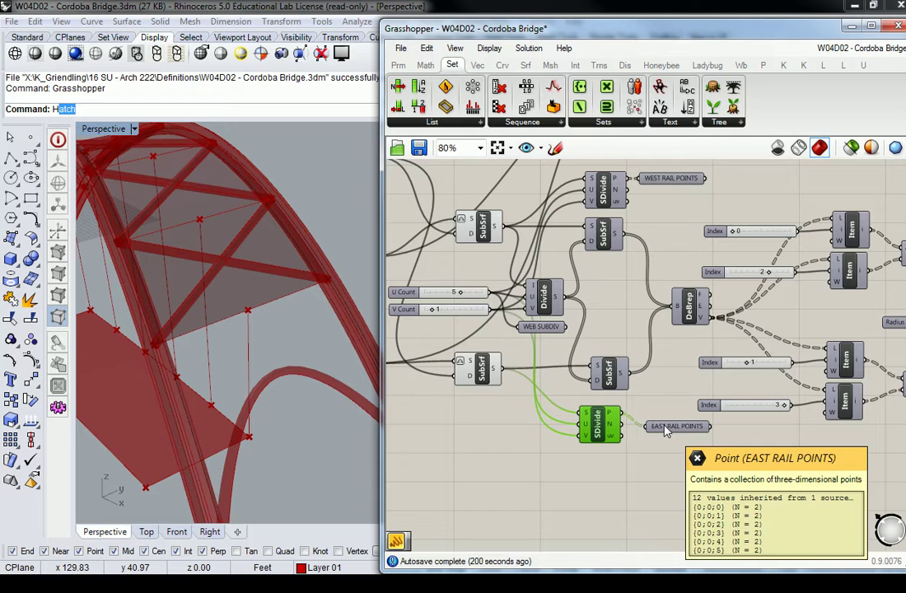
right_click_drag(667, 432, 581, 430)
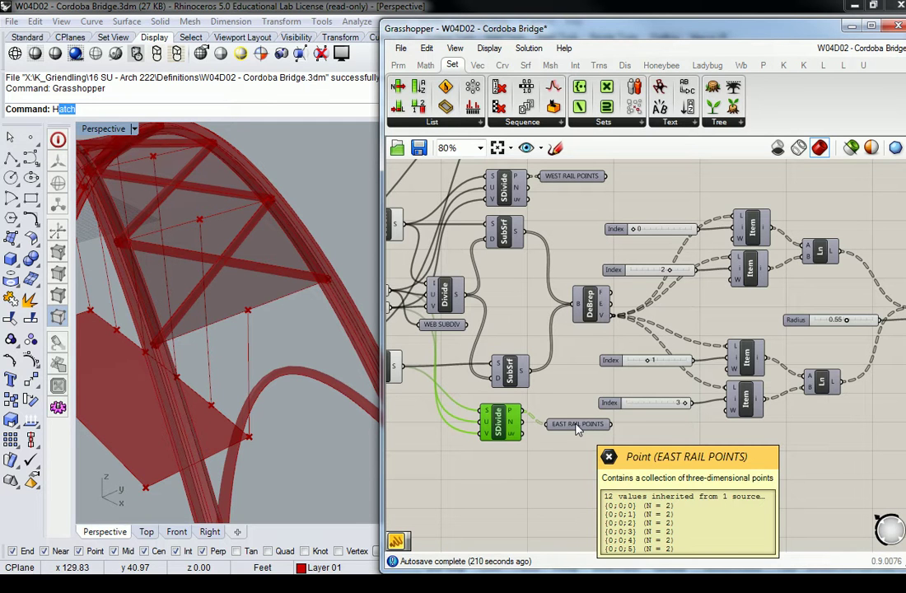
left_click(569, 428)
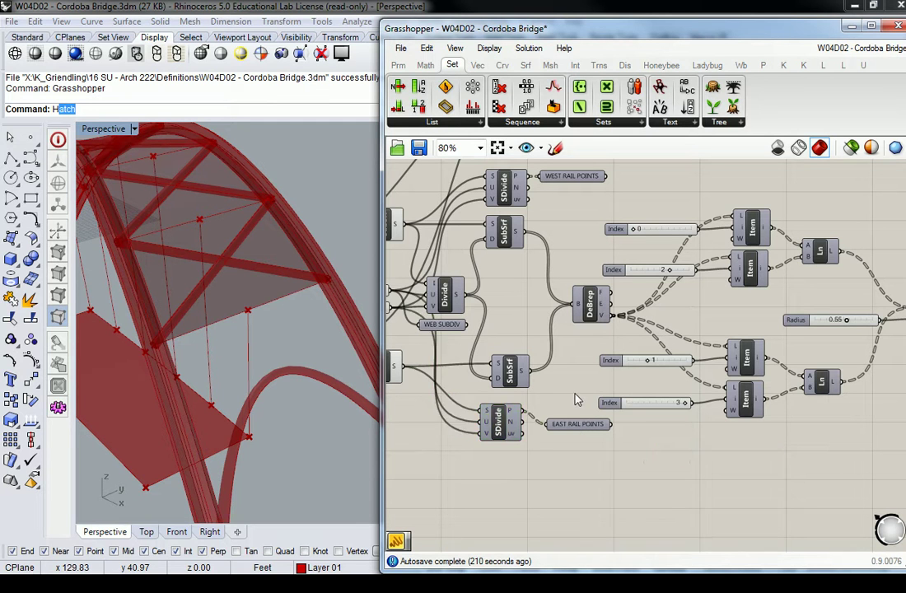
right_click_drag(593, 392, 626, 369)
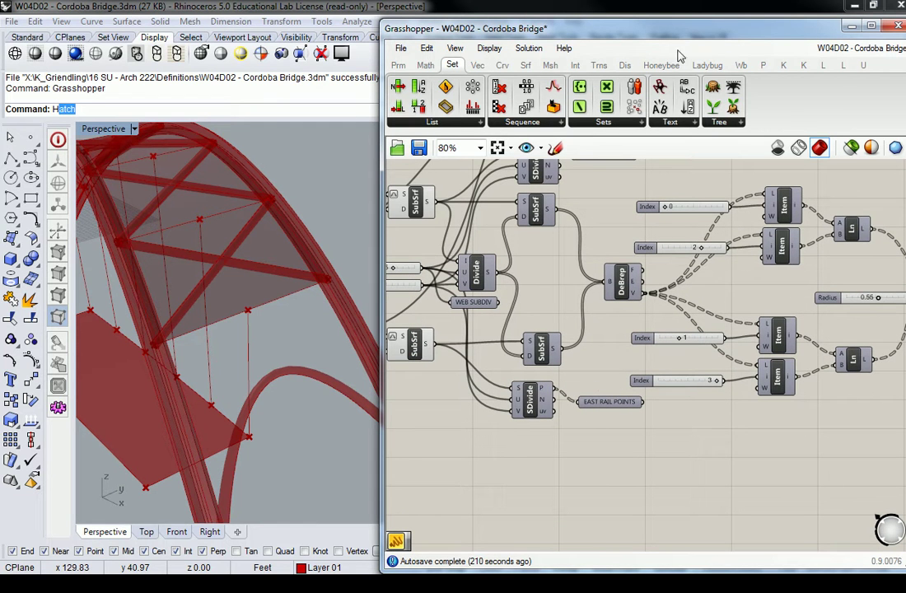
Add a Point List component fed by East Rail Points, with a 0-to-5 slider at 5 driving its size.
left_click(628, 68)
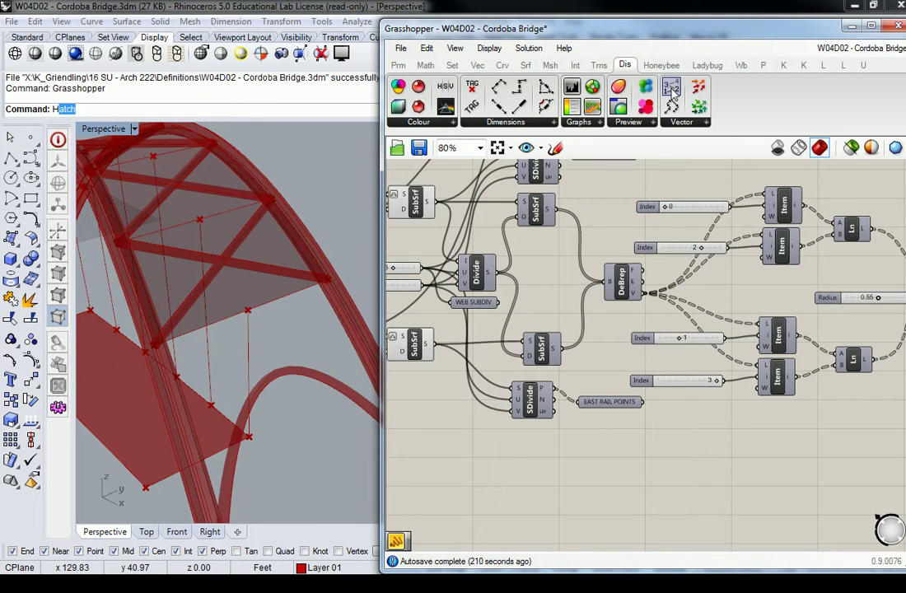
left_click_drag(672, 86, 689, 450)
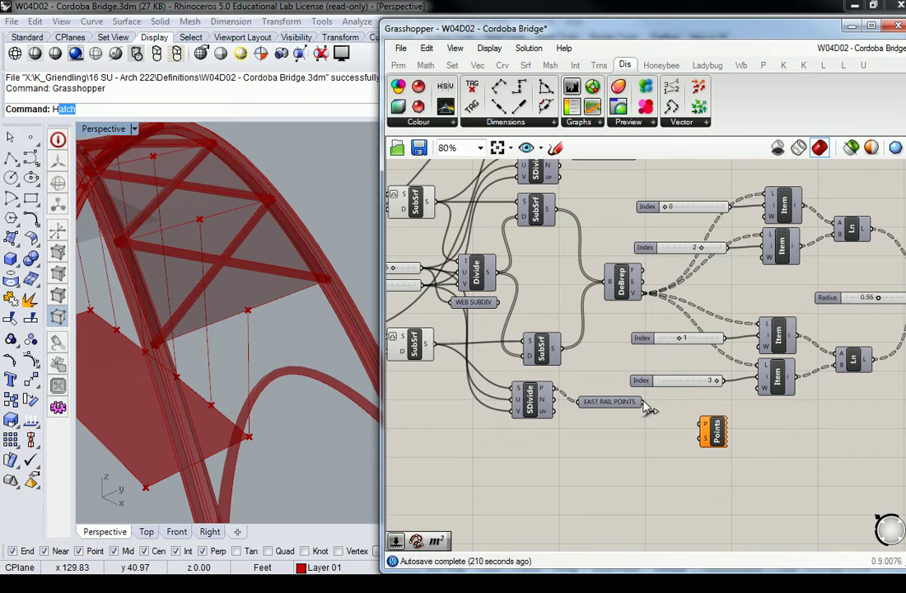
left_click_drag(646, 403, 707, 440)
left_click(622, 449)
right_click_drag(624, 450, 649, 430)
double_click(652, 432)
type("0<5")
key("Return")
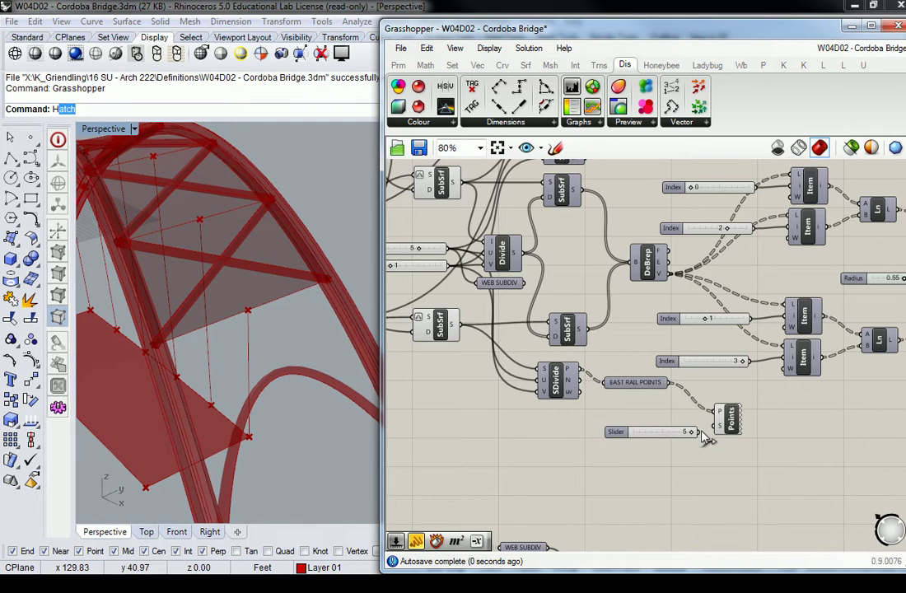
left_click_drag(699, 432, 716, 425)
Flatten the Point List's points input and examine the numbering of the east rail points on the arch.
right_click_drag(276, 364, 159, 312)
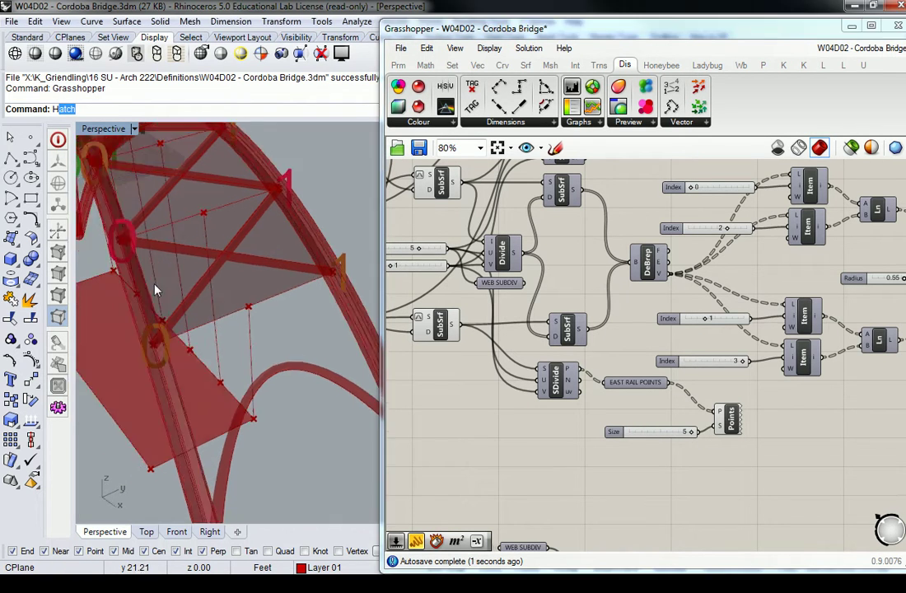
left_click(618, 432)
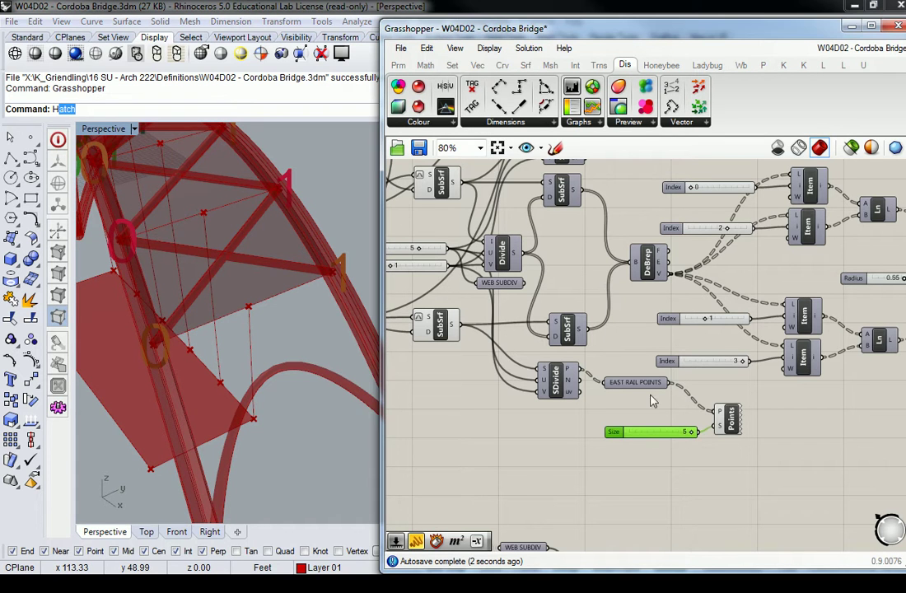
right_click(723, 412)
left_click(758, 360)
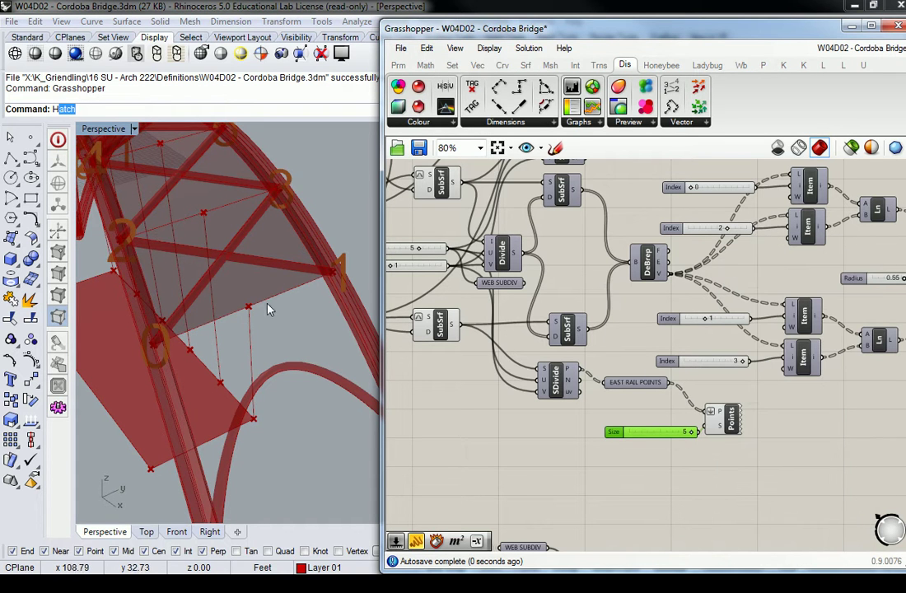
right_click_drag(219, 274, 239, 310)
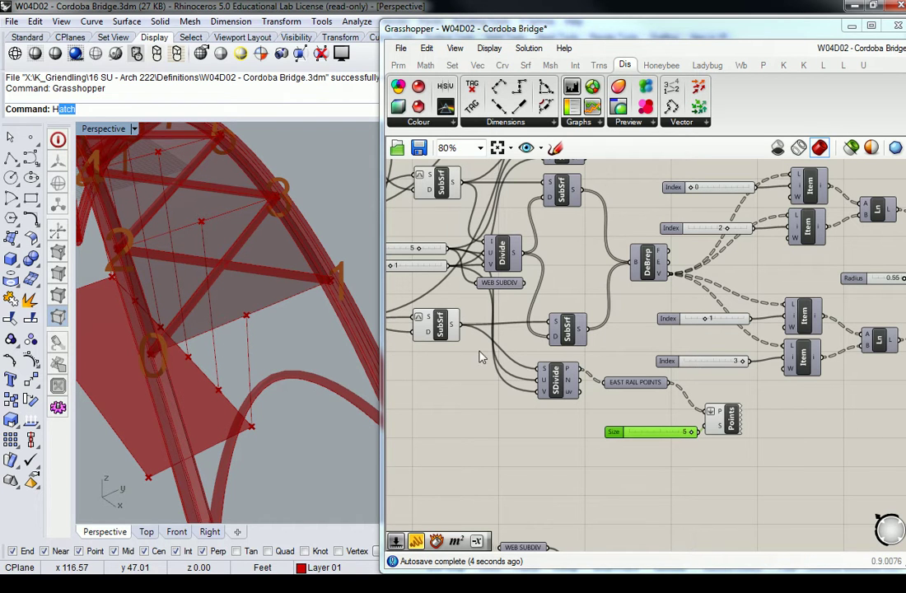
Feed West Rail Points into the Point List in place of East Rail Points and examine the numbering on the west arch.
scroll(659, 294, "down", 3)
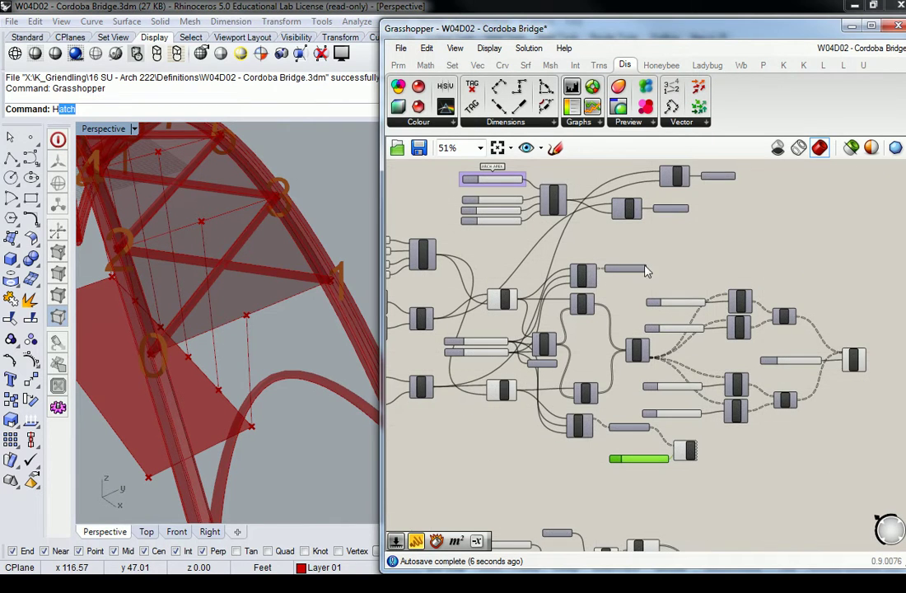
left_click_drag(648, 268, 676, 447)
scroll(222, 267, "down", 6)
right_click_drag(223, 270, 232, 368)
scroll(233, 369, "up", 6)
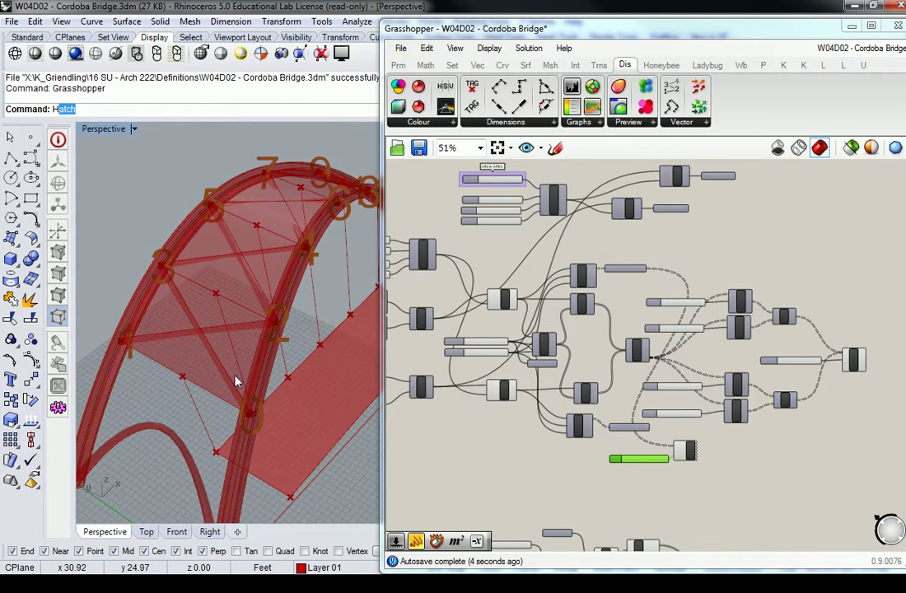
right_click_drag(296, 229, 200, 368, "shift")
scroll(208, 343, "down", 5)
right_click_drag(257, 325, 174, 320, "shift")
right_click_drag(295, 267, 234, 348)
Delete the Point List component and its size slider.
left_click(517, 438)
right_click_drag(682, 369, 731, 254)
scroll(732, 252, "up", 2)
right_click_drag(713, 310, 687, 375)
left_click_drag(752, 415, 643, 482)
key("Delete")
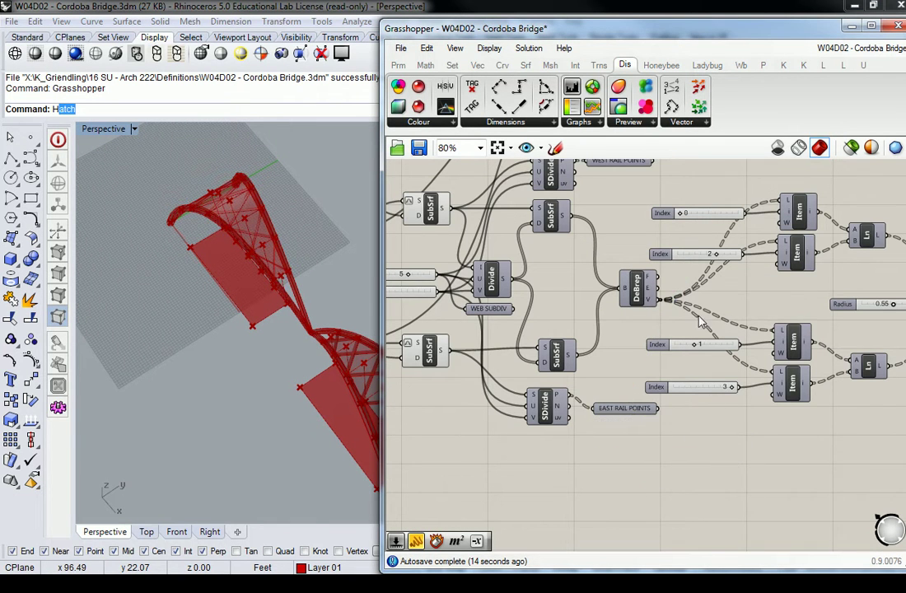
Add a List Item component fed by East Rail Points and flatten its list input.
right_click_drag(701, 321, 657, 356)
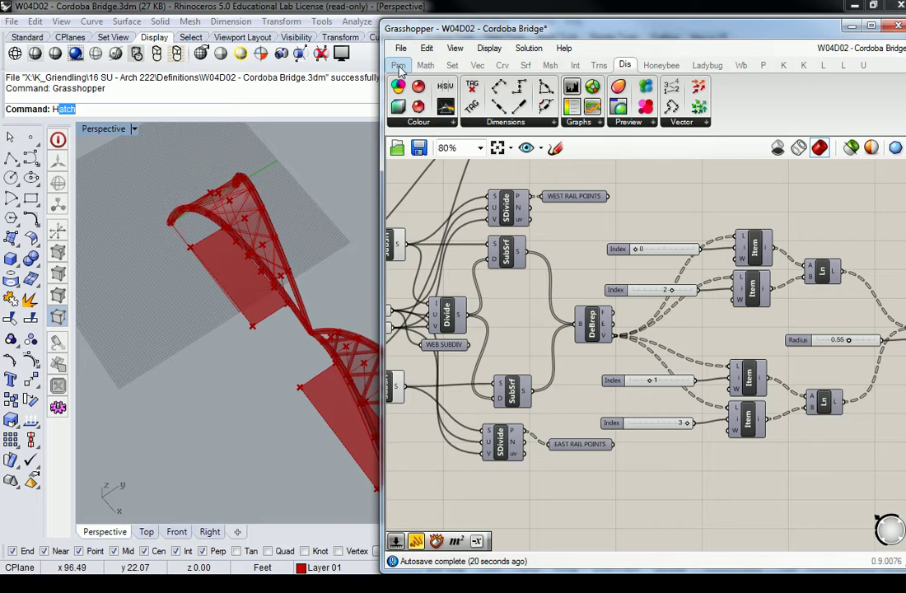
left_click(451, 65)
left_click(477, 122)
left_click(427, 167)
left_click(676, 483)
right_click_drag(677, 483, 638, 421)
left_click_drag(576, 375, 624, 404)
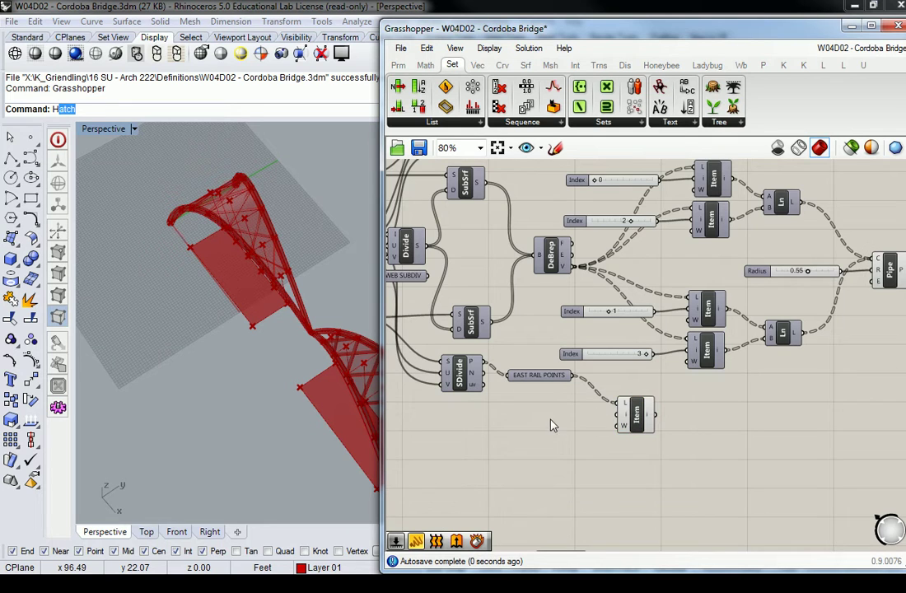
scroll(628, 402, "up", 3)
right_click(624, 402)
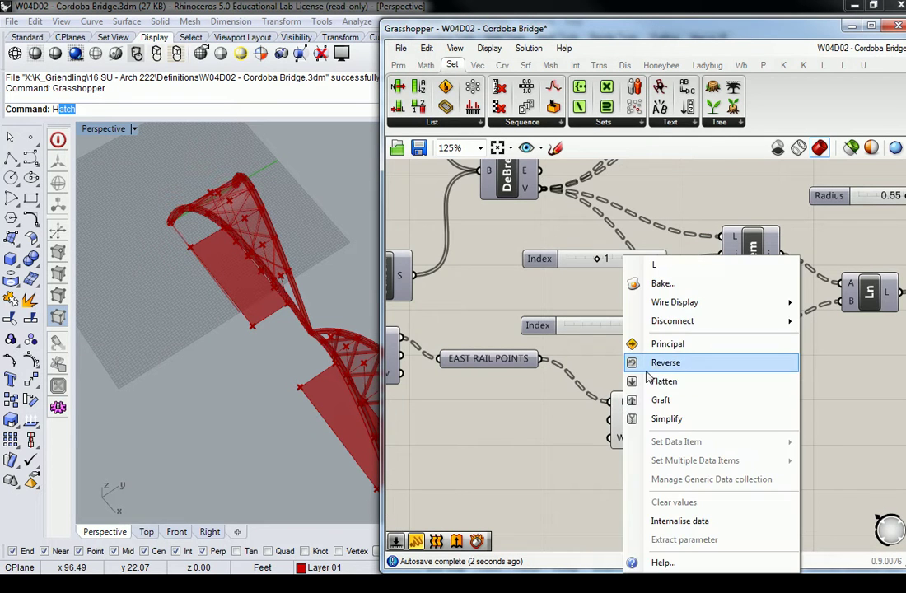
left_click(664, 381)
right_click_drag(457, 366, 507, 356)
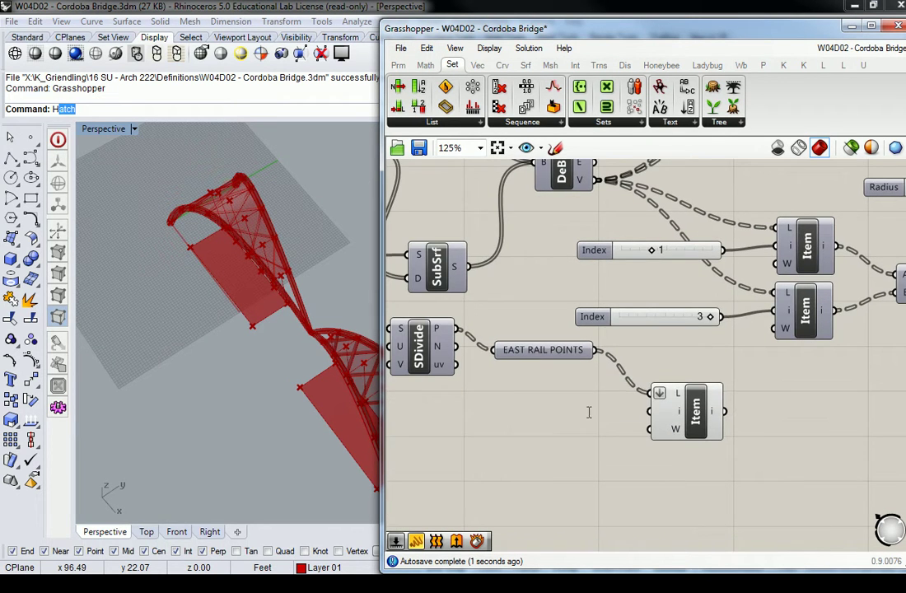
Add a panel beside the List Item component containing the values 0 and 1 on separate lines.
double_click(589, 412)
left_click(398, 65)
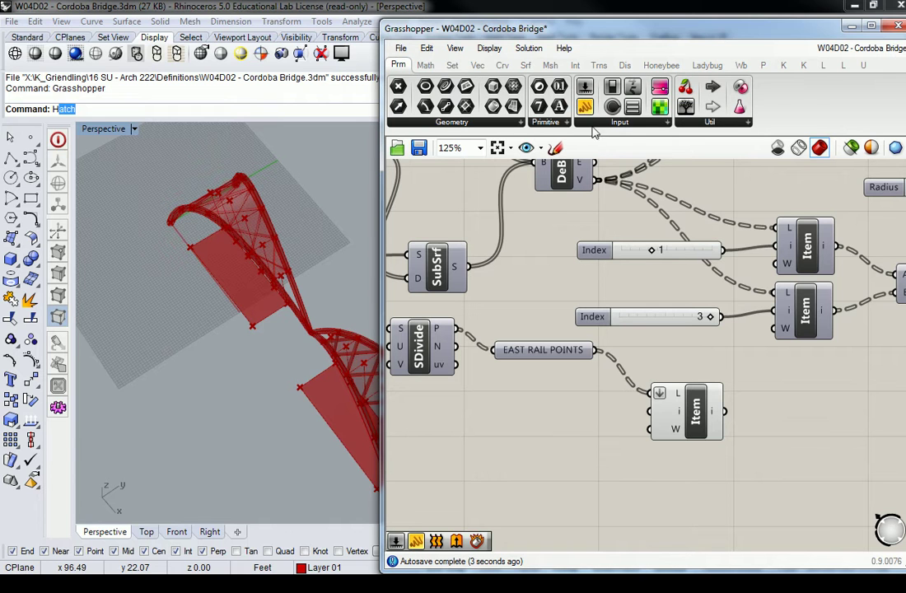
left_click_drag(580, 413, 580, 412)
double_click(580, 403)
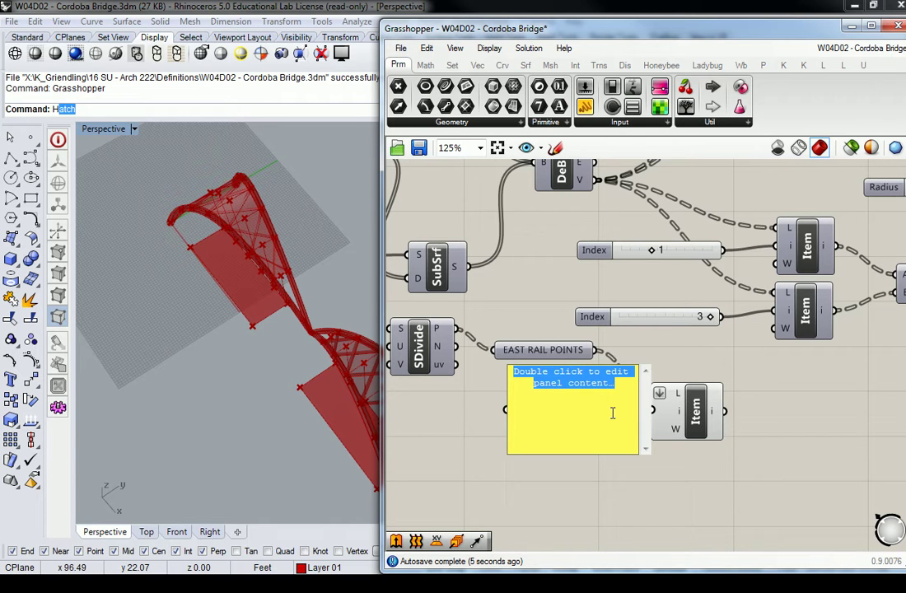
type("0")
key("Return")
type("1")
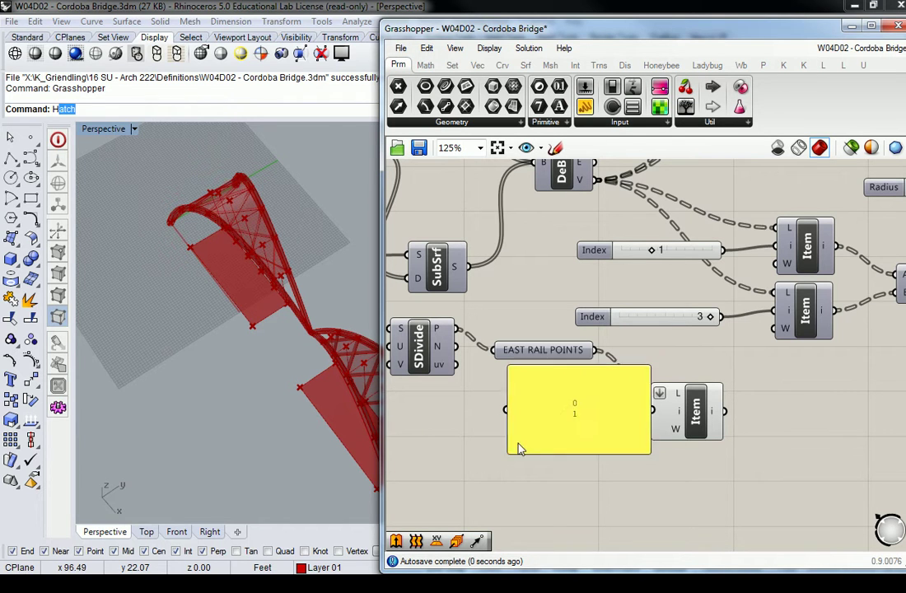
Turn off the panel's multiline data, shrink it, and connect it to the List Item's index input.
right_click(579, 412)
left_click(618, 287)
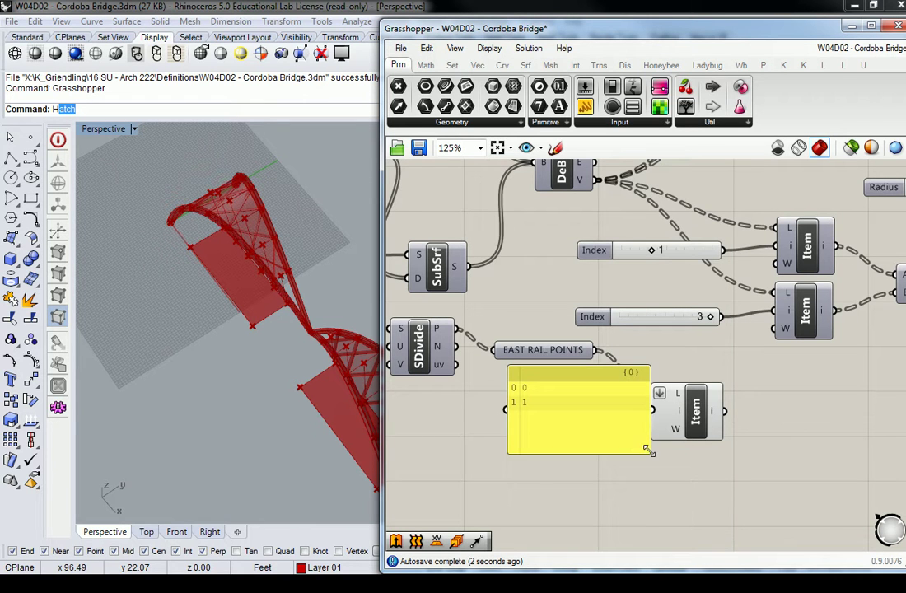
left_click_drag(648, 449, 525, 409)
left_click_drag(588, 428, 654, 412)
Inspect the List Item's output points with a temporary panel and remove that panel.
right_click_drag(772, 366, 535, 311)
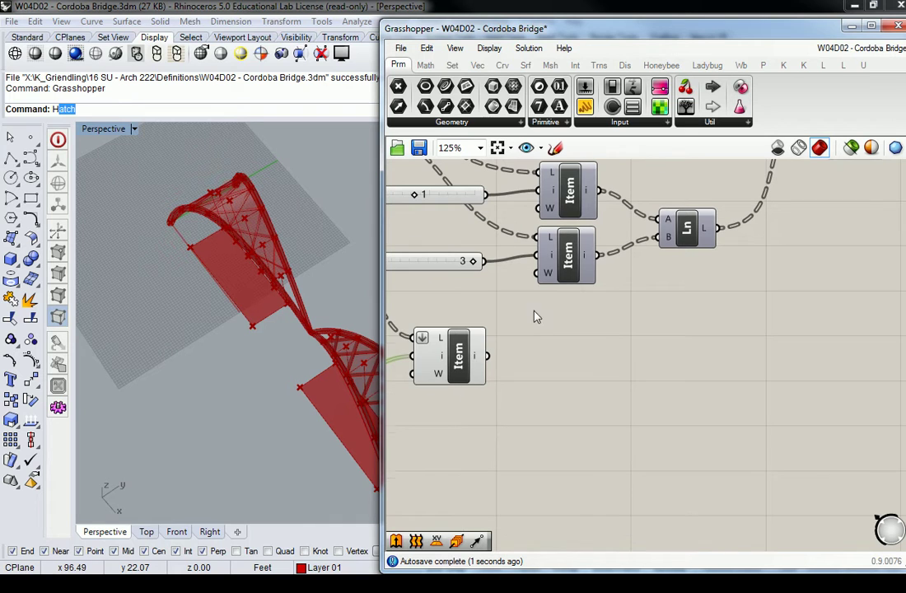
left_click(586, 107)
left_click(560, 424)
left_click_drag(488, 356, 477, 410)
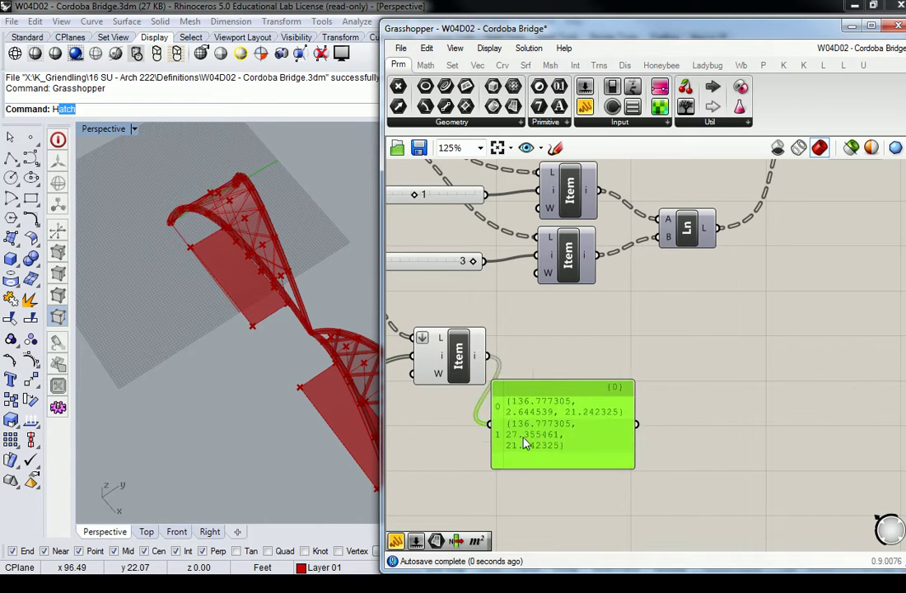
left_click_drag(566, 433, 623, 381)
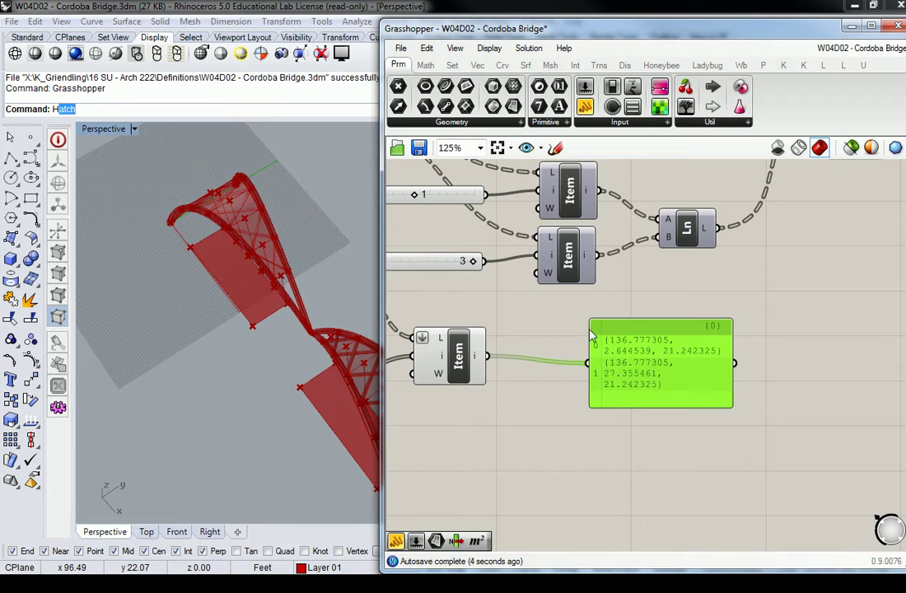
key("Delete")
Place a linked copy of the East Arch Apex Pt parameter outside its group, fed by the original.
scroll(659, 334, "down", 7)
scroll(661, 441, "up", 3)
right_click_drag(675, 381, 753, 245)
scroll(753, 245, "down", 2)
right_click_drag(738, 282, 682, 308)
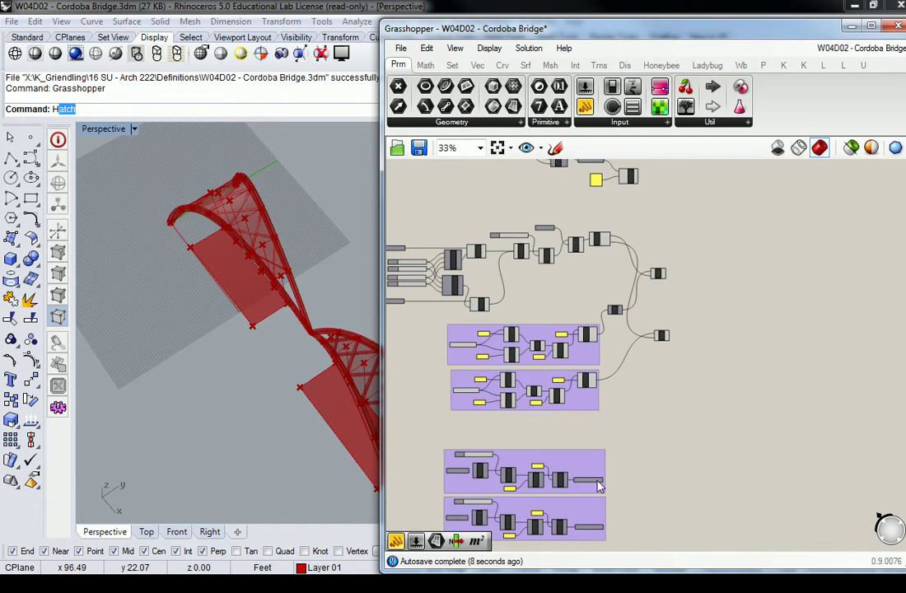
scroll(599, 485, "up", 5)
scroll(643, 324, "down", 4)
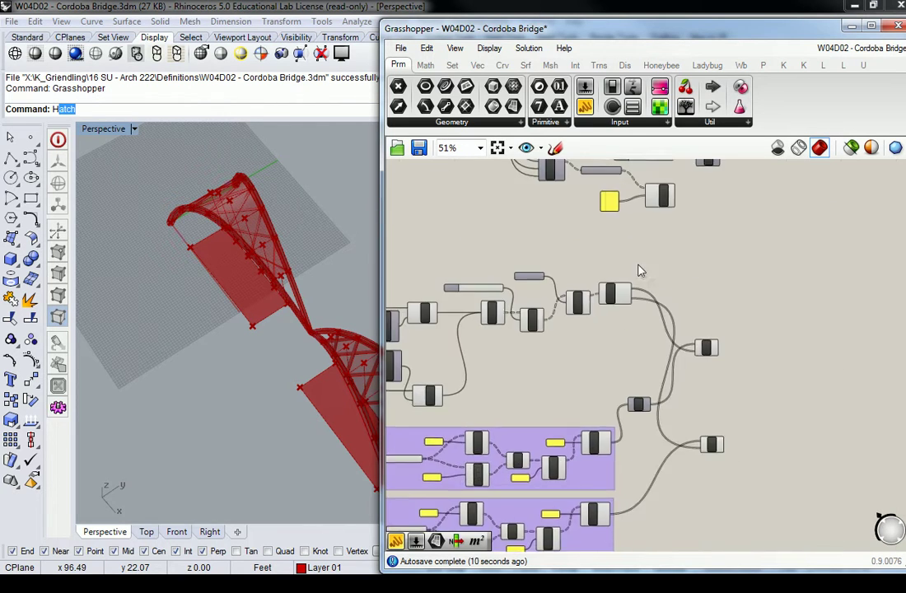
scroll(637, 269, "up", 3)
scroll(657, 395, "down", 7)
scroll(632, 406, "up", 4)
scroll(633, 405, "up", 4)
left_click(633, 486)
left_click_drag(632, 486, 736, 506, "alt")
scroll(626, 432, "down", 4)
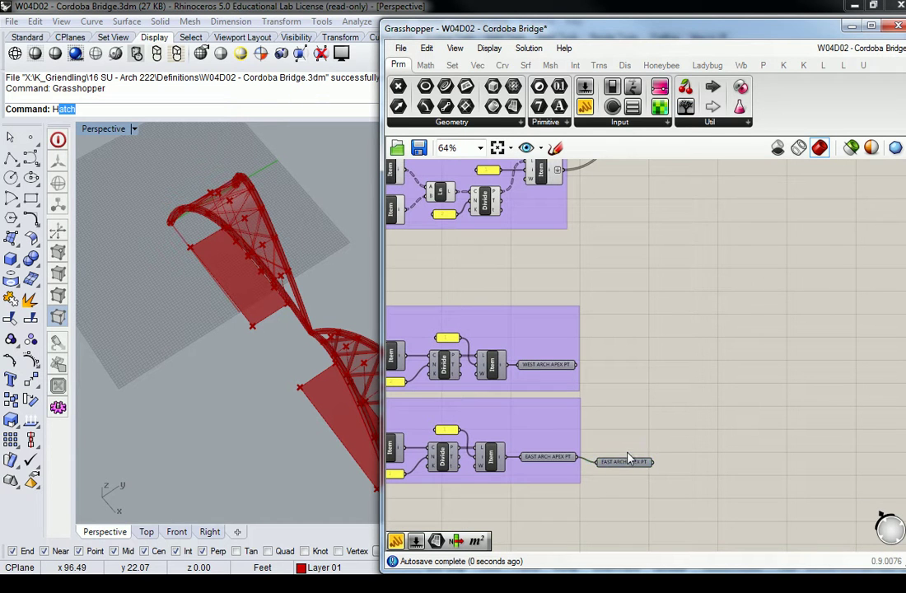
left_click_drag(629, 461, 669, 467)
Set the wire display of the copied East Arch Apex Pt parameter to hidden.
right_click(639, 467)
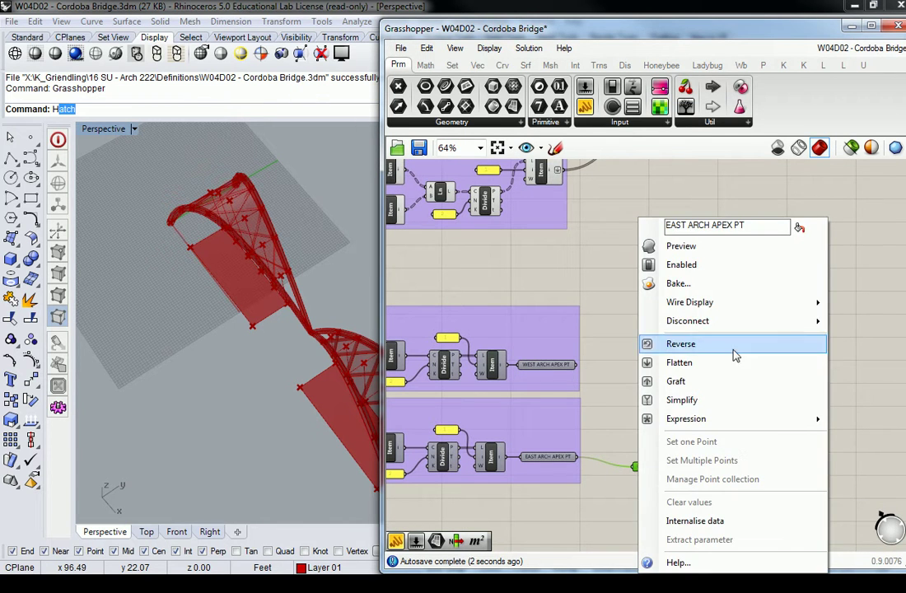
mouse_move(751, 304)
left_click(847, 334)
Move the copied East Arch Apex Pt parameter up to just below the new List Item component.
scroll(713, 309, "down", 2)
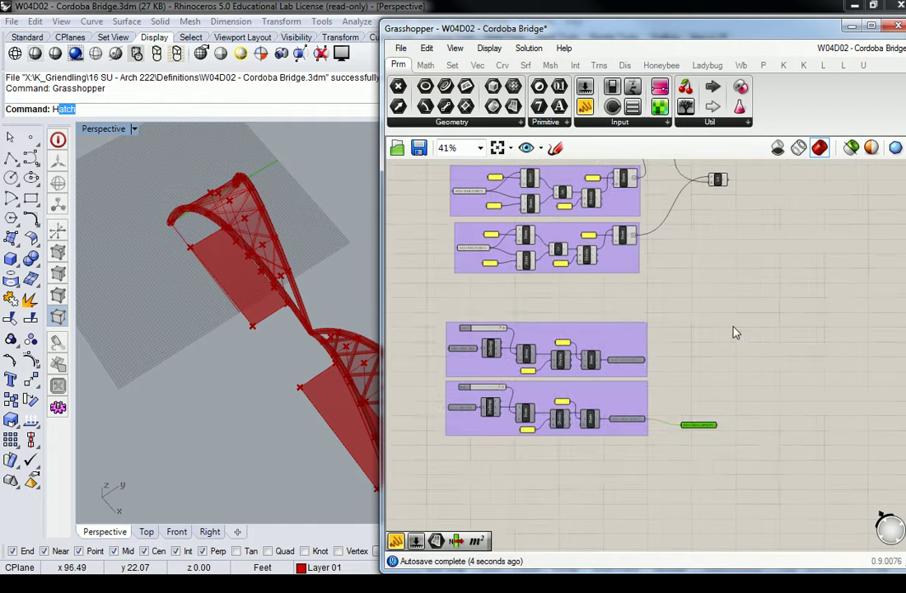
right_click_drag(714, 310, 688, 404)
left_click_drag(675, 521, 727, 245)
right_click_drag(728, 244, 715, 419)
left_click_drag(712, 425, 684, 287)
scroll(670, 234, "up", 6)
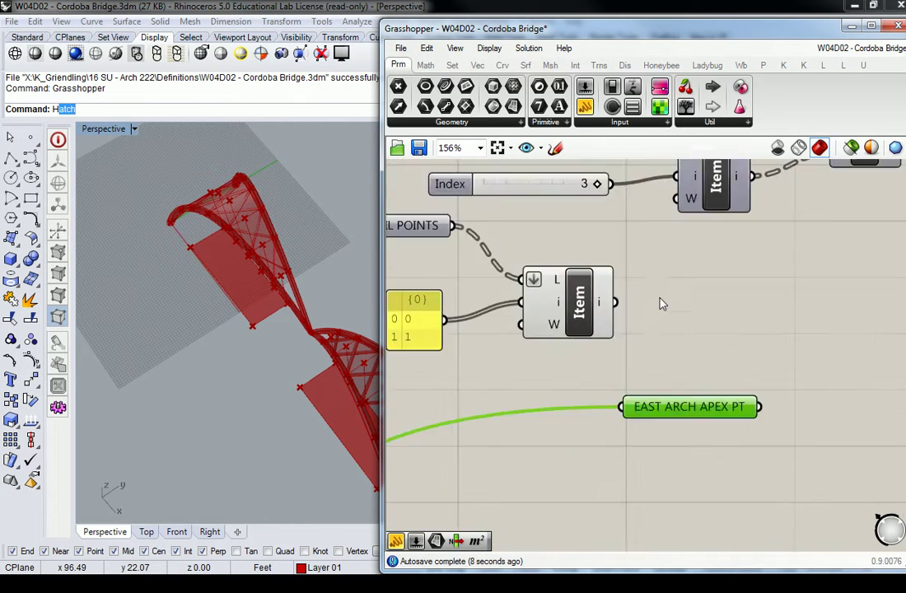
left_click_drag(669, 404, 544, 368)
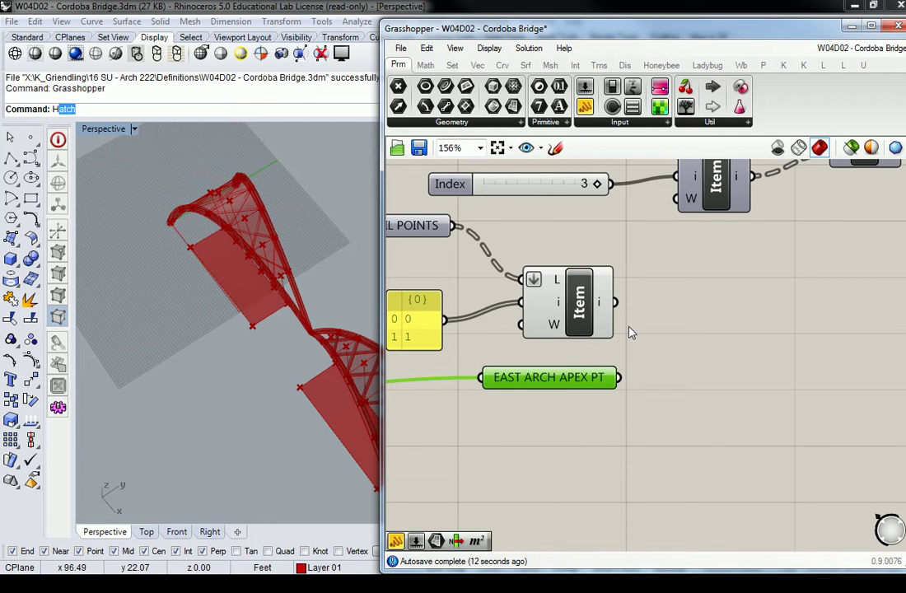
Add a Line component with the List Item output as A and East Arch Apex Pt as B, and check the lines on the arch.
left_click(502, 65)
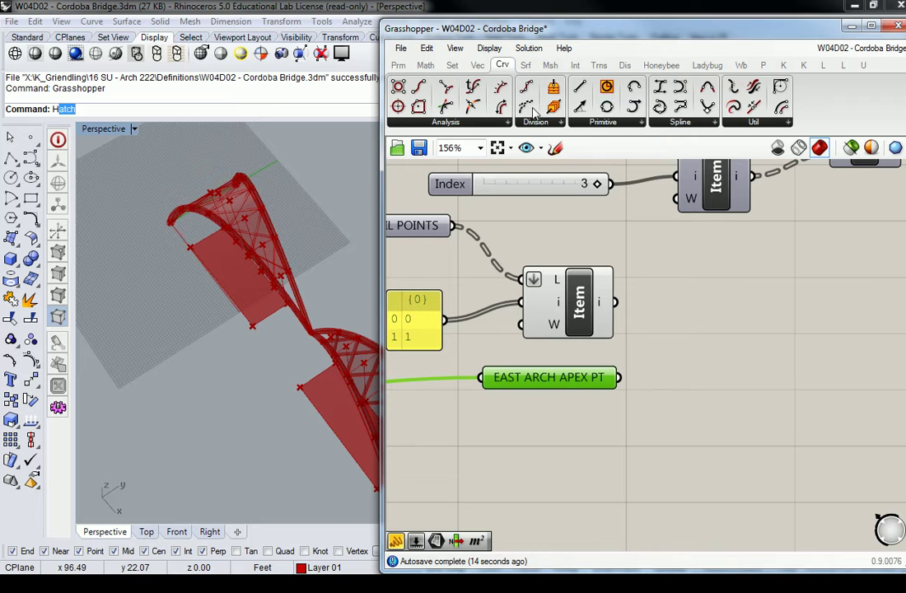
left_click_drag(579, 87, 698, 367)
left_click_drag(616, 303, 661, 344)
left_click_drag(618, 378, 692, 347)
mouse_move(148, 239)
right_mouse_down()
mouse_move(156, 208)
mouse_move(234, 198)
mouse_move(137, 254)
right_mouse_up()
right_click_drag(310, 358, 202, 262, "shift")
scroll(301, 406, "up", 6)
right_click_drag(302, 314, 303, 271)
scroll(303, 272, "down", 3)
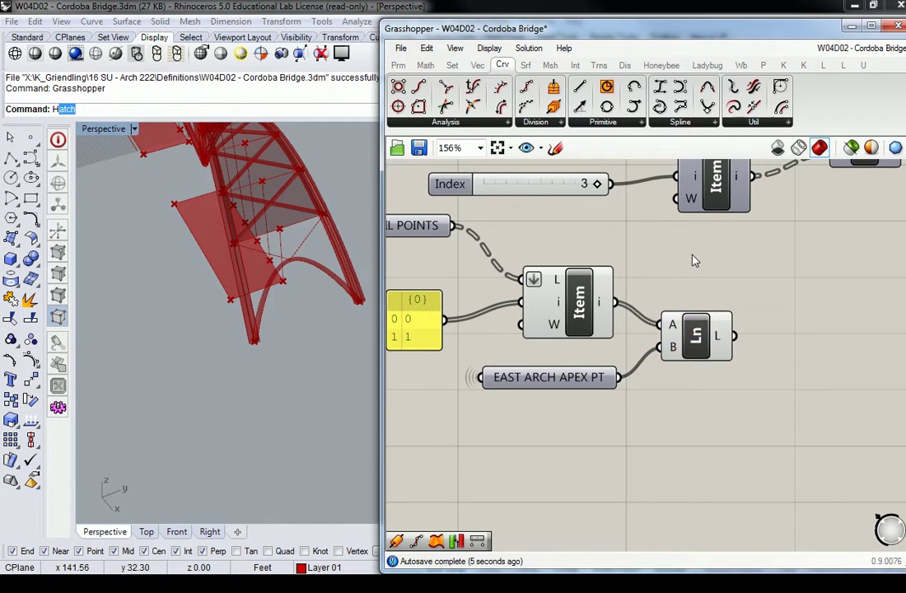
Duplicate the panel, List Item, East Arch Apex Pt and Line components below, and connect West Rail Points to the copied List Item's list input.
scroll(675, 348, "down", 5)
left_click_drag(695, 352, 548, 422)
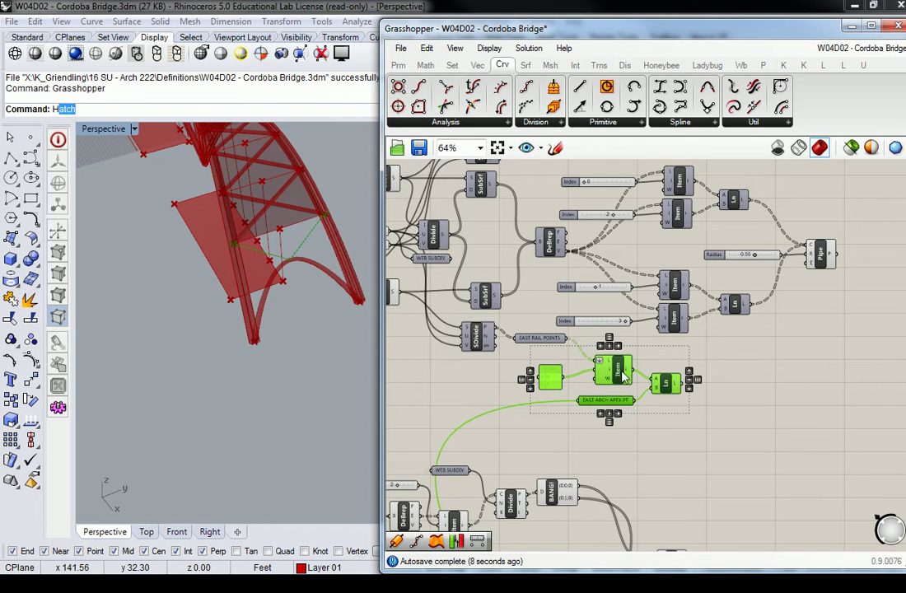
left_click_drag(620, 376, 681, 430, "alt")
left_click(669, 353)
right_click_drag(633, 337, 652, 345)
right_click_drag(542, 185, 550, 285)
left_click_drag(591, 246, 685, 521)
right_click_drag(759, 470, 719, 388)
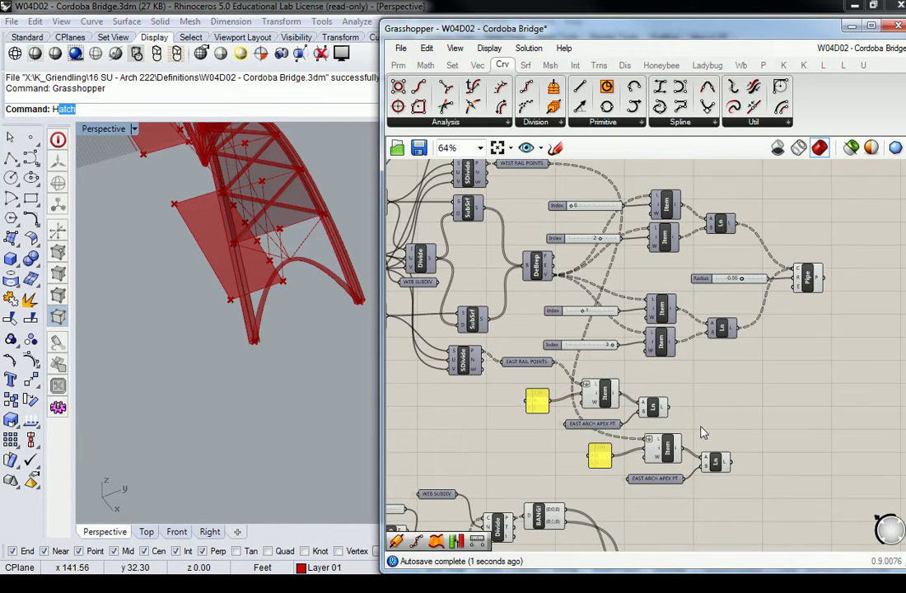
right_click_drag(255, 223, 182, 251)
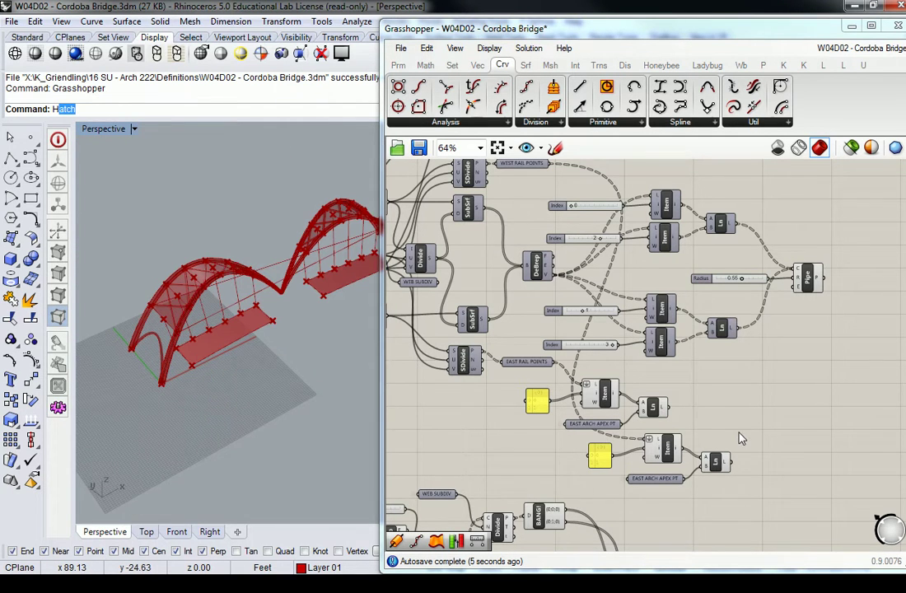
Delete the East Arch Apex Pt parameter feeding the duplicated Line component.
scroll(741, 440, "up", 2)
left_click(669, 394)
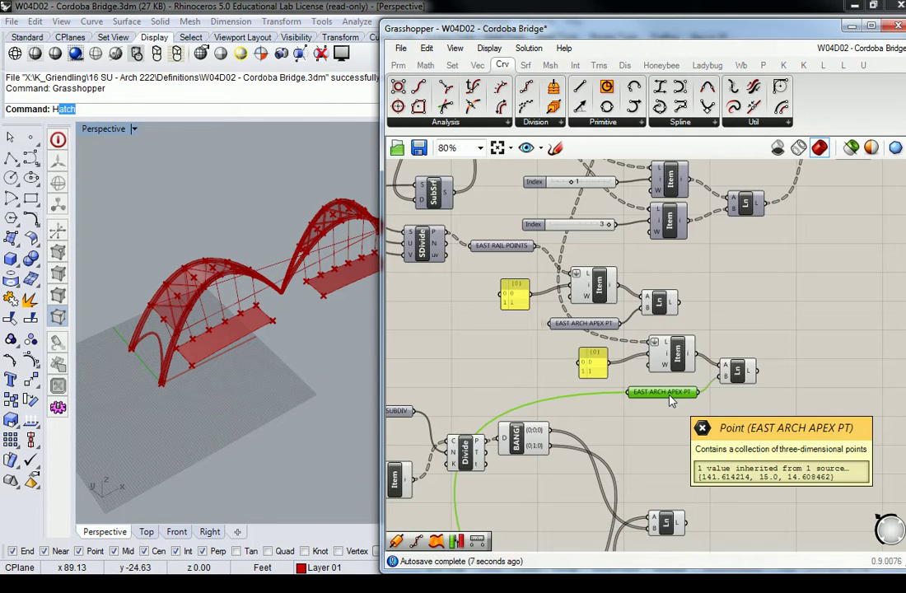
key("Delete")
Place a linked copy of the West Arch Apex Pt parameter outside its group, fed by the original.
right_click_drag(668, 523, 702, 310)
scroll(702, 306, "down", 4)
right_click_drag(628, 519, 632, 311)
scroll(633, 310, "up", 4)
scroll(633, 310, "up", 2)
left_click(651, 275)
left_click_drag(651, 275, 791, 304)
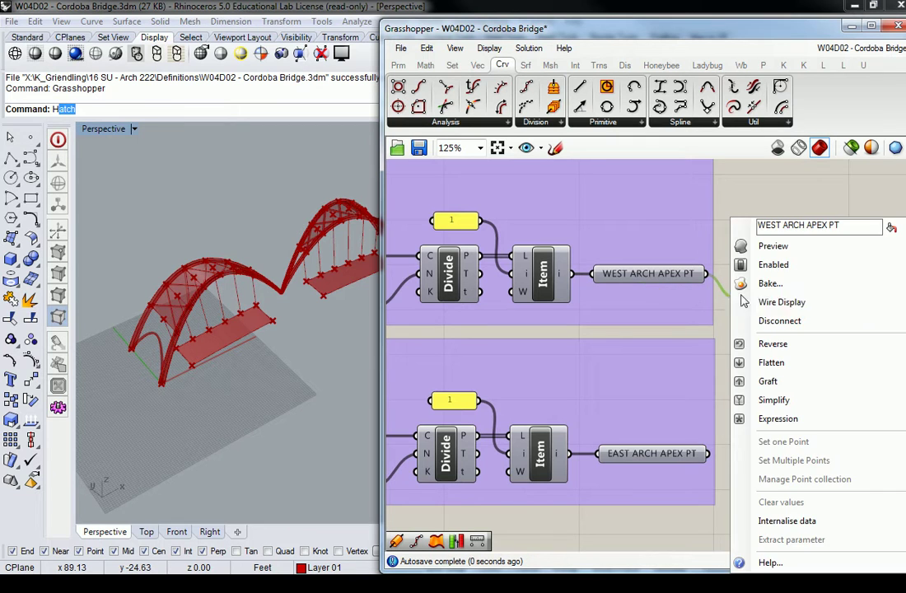
Set the wire display of the copied West Arch Apex Pt parameter to hidden.
right_click(733, 297)
right_click_drag(753, 212, 550, 218)
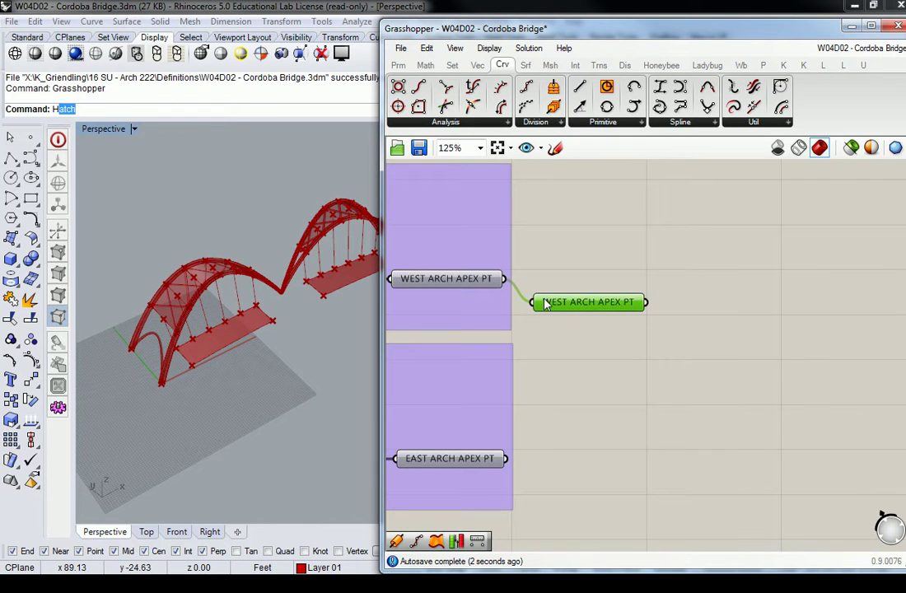
right_click(543, 301)
mouse_move(656, 309)
left_click(744, 304)
Move the copied West Arch Apex Pt parameter beneath the duplicated List Item and connect it to the duplicated Line's B input.
scroll(650, 330, "down", 8)
left_click_drag(646, 402, 712, 242)
right_click_drag(711, 243, 693, 311)
scroll(693, 311, "up", 5)
left_click_drag(695, 314, 593, 267)
left_click(624, 246)
scroll(191, 285, "up", 8)
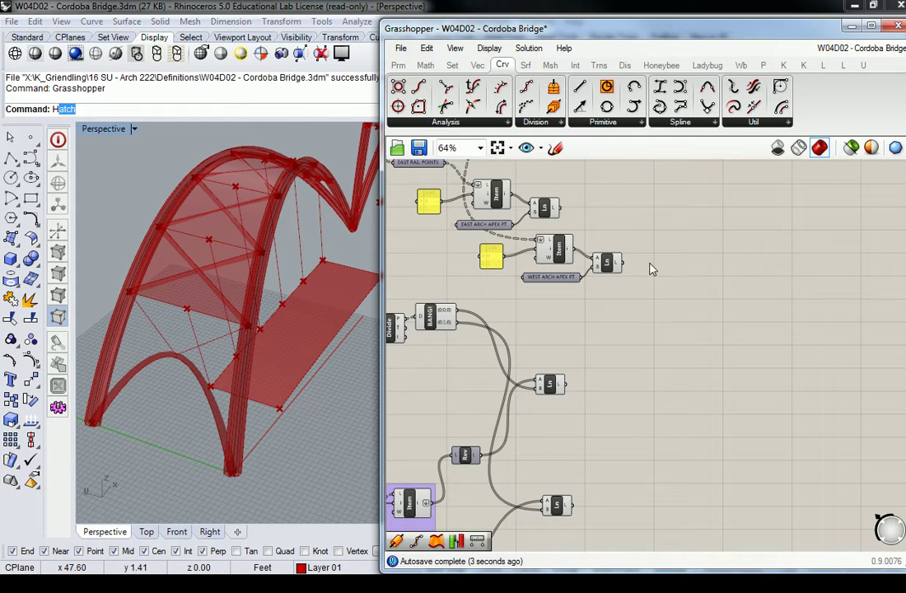
Move the east panel, List Item, East Arch Apex Pt and Line components together so they align above the west set.
scroll(651, 263, "down", 2)
scroll(674, 307, "up", 2)
left_click_drag(660, 284, 510, 342)
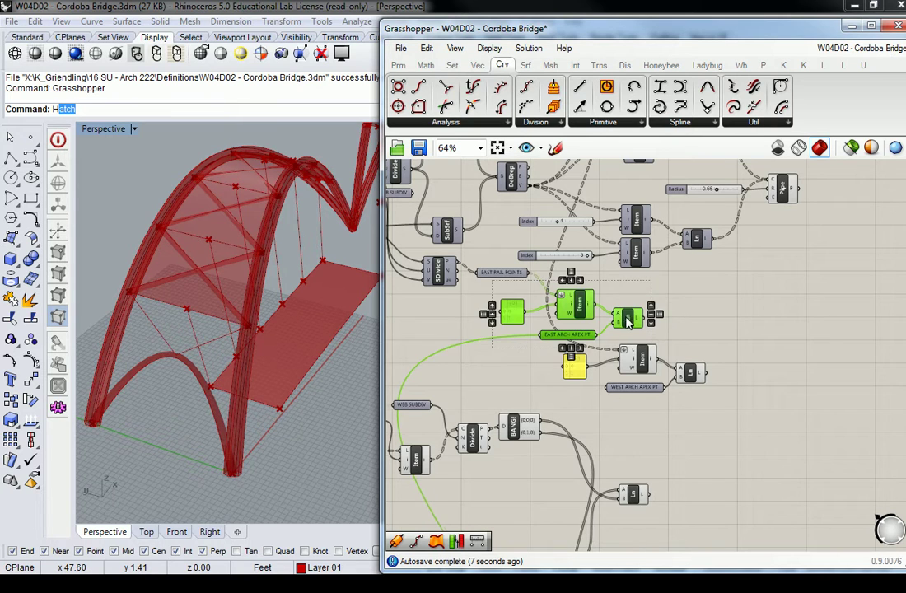
left_click_drag(587, 312, 645, 306)
left_click(702, 283)
right_click_drag(741, 252, 676, 323)
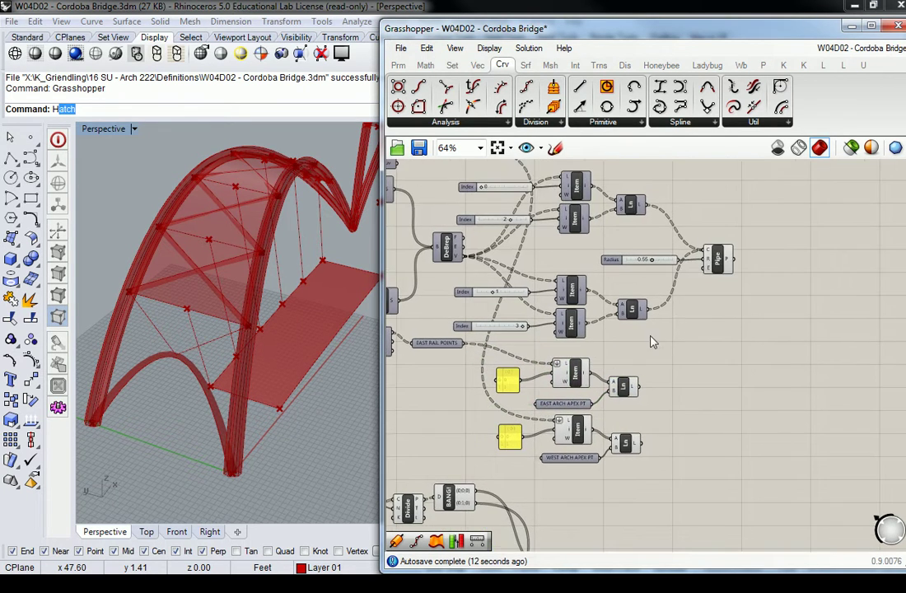
Add the outputs of both the east and west apex Line components to the existing Pipe's curve input.
left_click(717, 258)
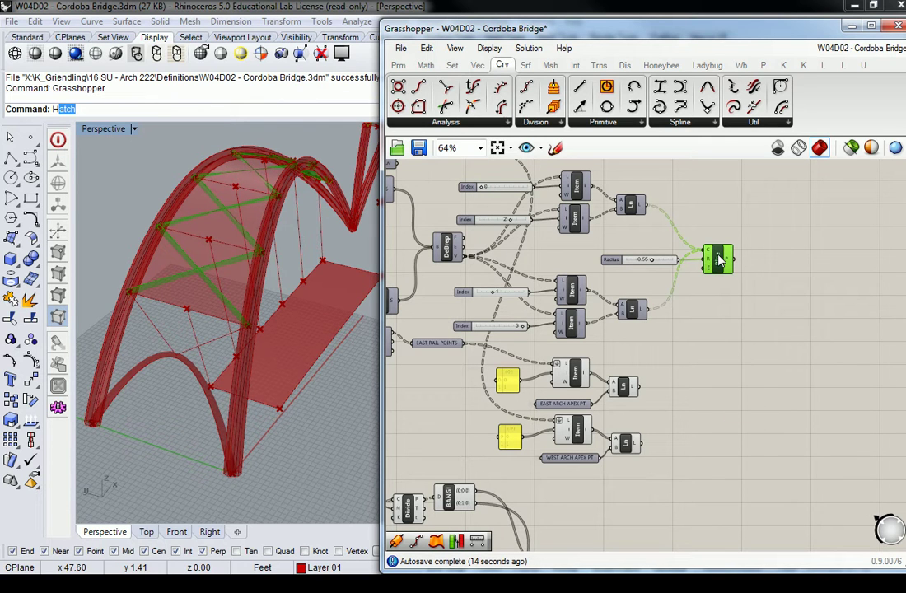
left_click(650, 412)
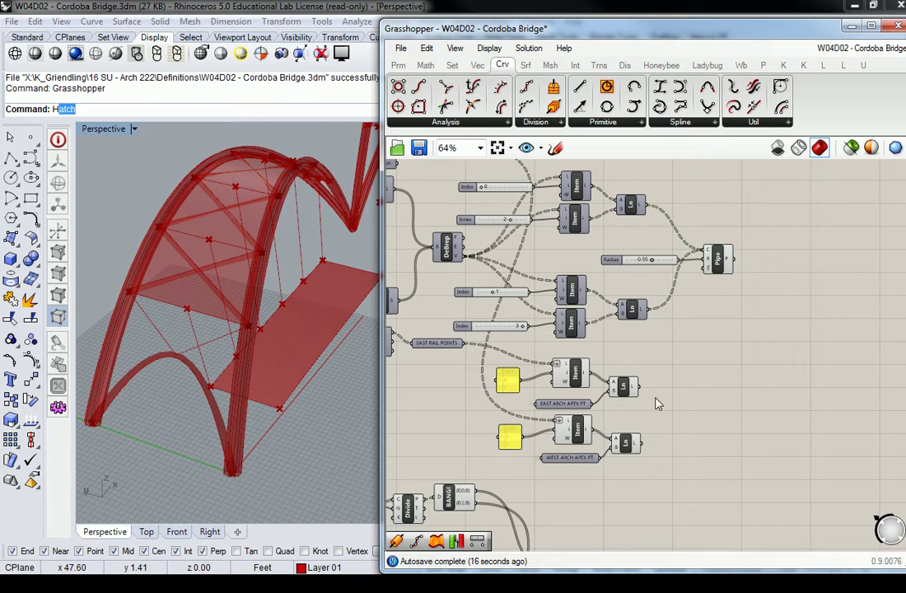
left_click_drag(640, 386, 706, 250, "shift")
left_click_drag(640, 444, 701, 256, "shift")
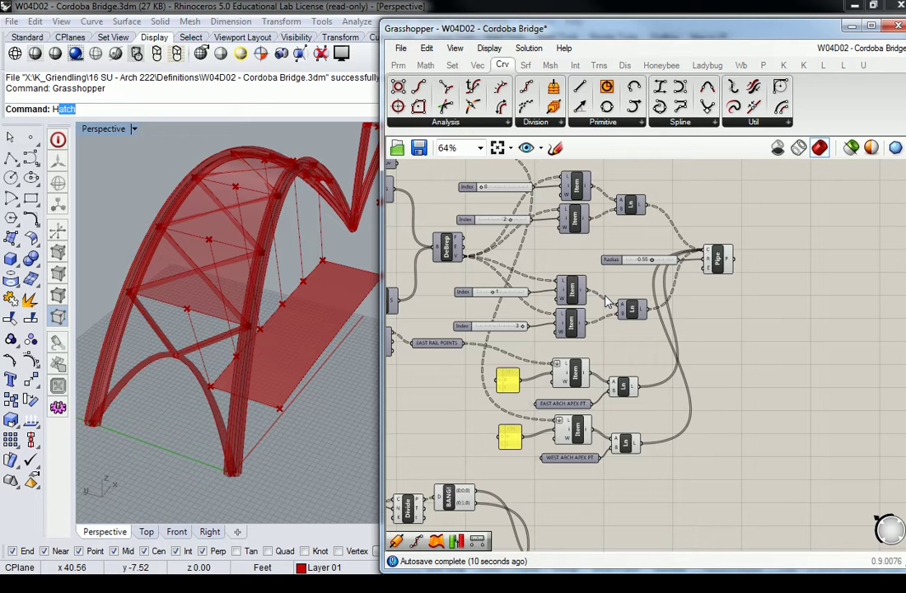
Examine the new piped braces up close where they meet the main arch rib and the apex of the small end arch.
scroll(206, 367, "up", 10)
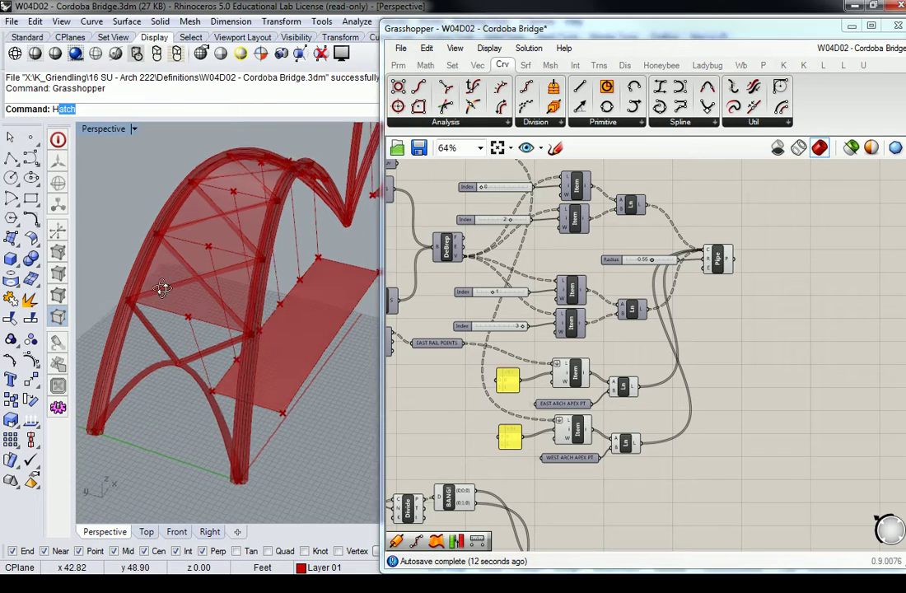
scroll(212, 363, "down", 6)
mouse_move(214, 342)
right_mouse_down()
mouse_move(224, 317)
mouse_move(246, 404)
mouse_move(172, 324)
mouse_move(144, 351)
mouse_move(172, 359)
mouse_move(161, 369)
mouse_move(239, 377)
mouse_move(223, 368)
mouse_move(295, 389)
mouse_move(194, 329)
mouse_move(217, 346)
right_mouse_up()
scroll(223, 313, "down", 8)
scroll(143, 352, "up", 10)
scroll(270, 386, "down", 6)
scroll(310, 383, "down", 10)
scroll(217, 346, "up", 5)
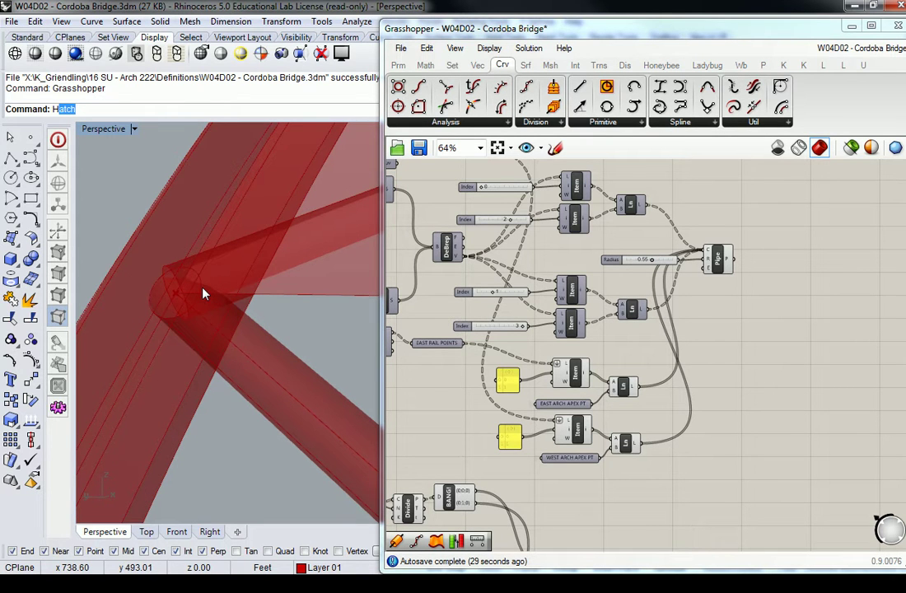
scroll(232, 328, "down", 5)
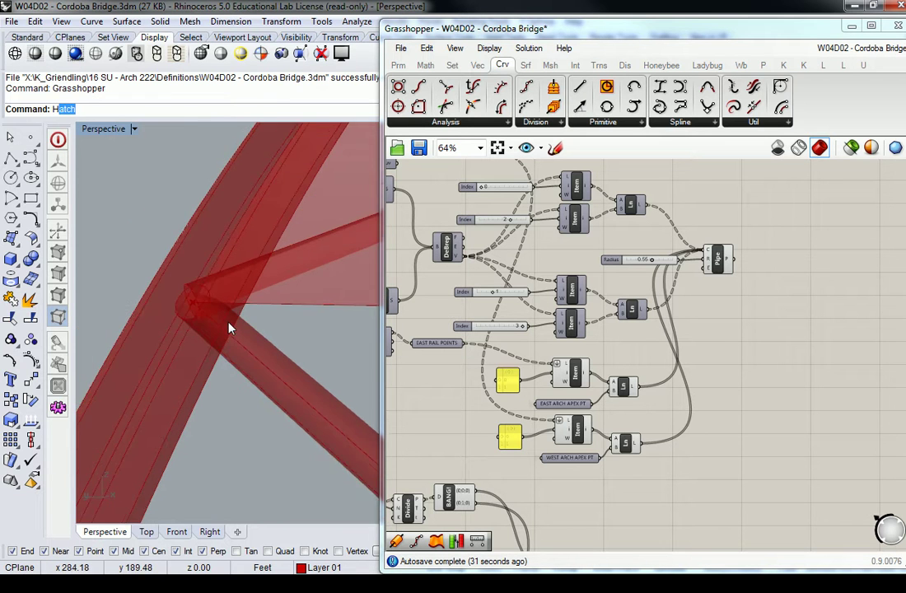
scroll(256, 368, "up", 4)
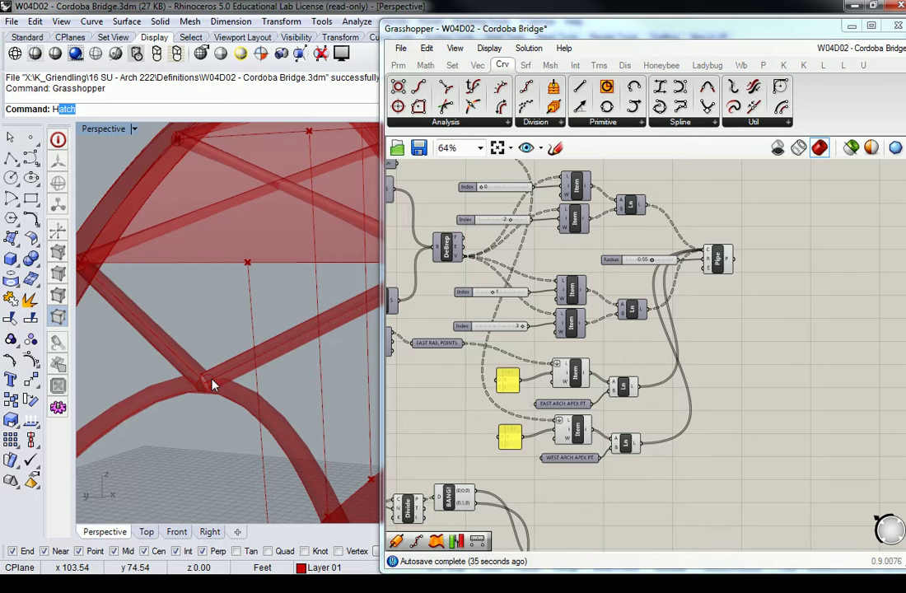
scroll(248, 297, "down", 5)
right_click_drag(268, 303, 245, 340)
scroll(243, 340, "down", 2)
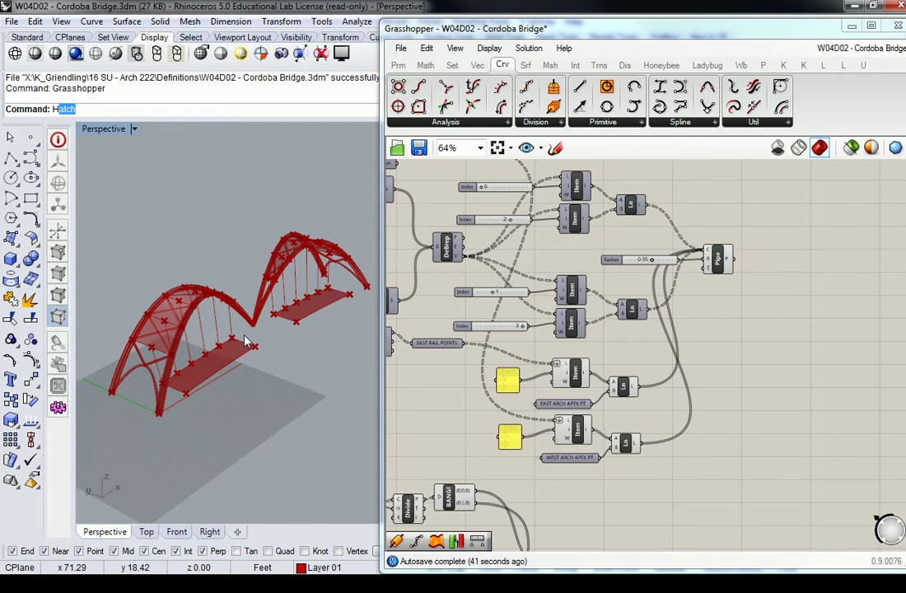
Turn off the preview of the two components generating the surfaces between the arch ribs, and check the bridge.
scroll(695, 247, "down", 3)
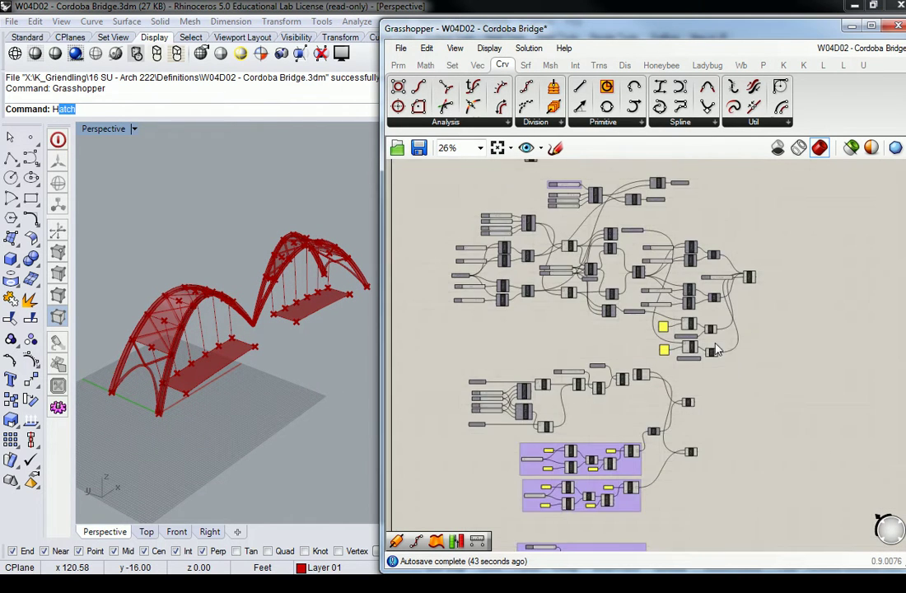
scroll(604, 452, "up", 3)
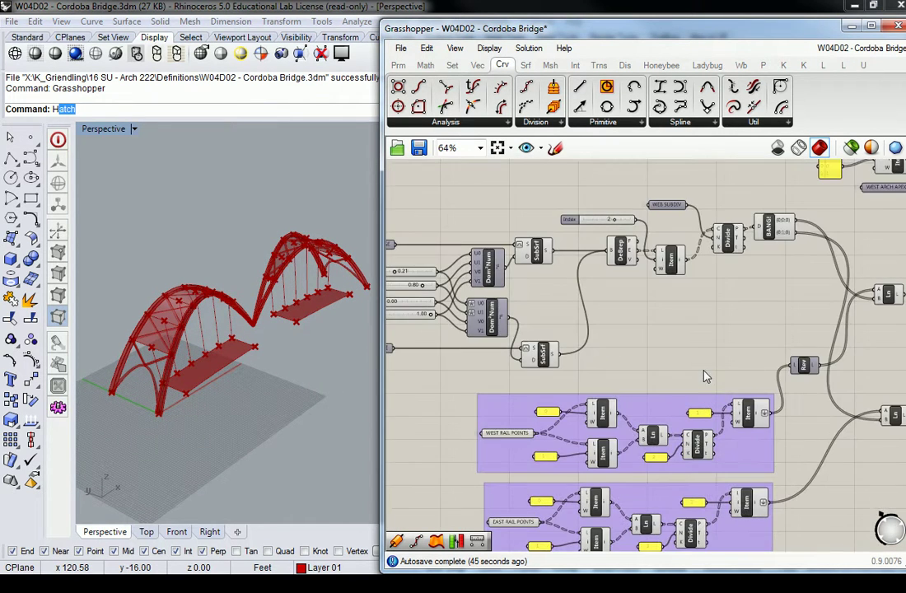
scroll(597, 289, "down", 1)
right_click_drag(596, 288, 519, 323)
right_click_drag(520, 274, 605, 420)
left_click_drag(559, 198, 637, 349)
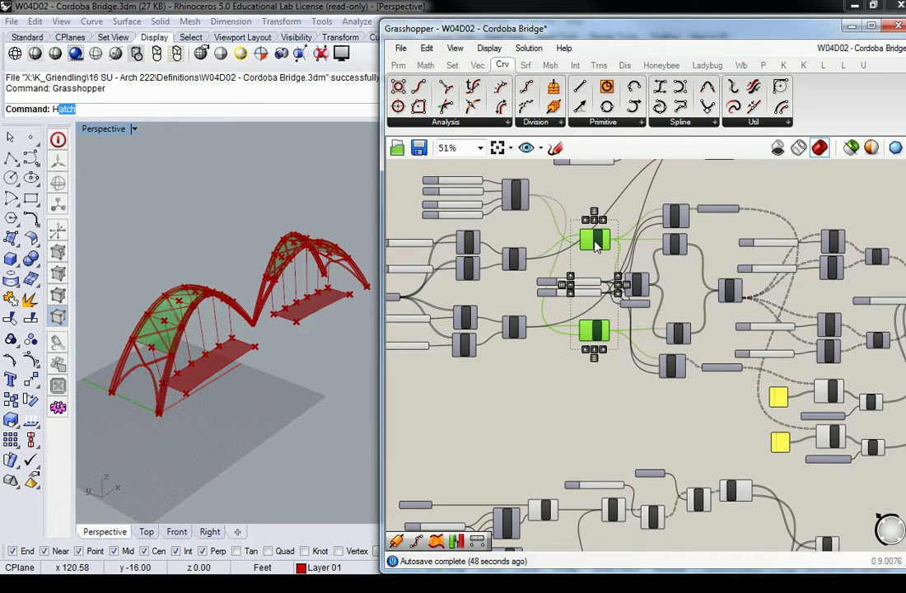
key("space")
left_click(645, 202)
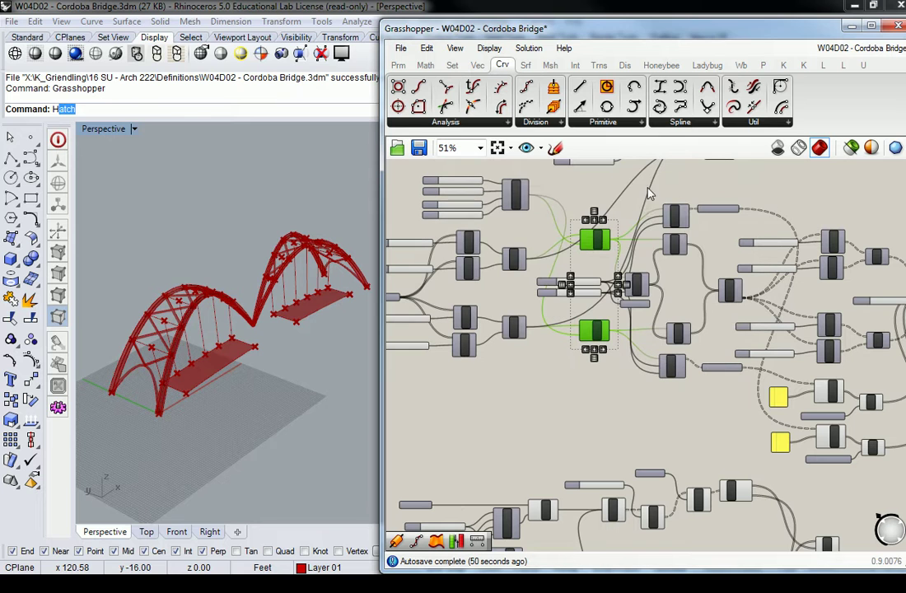
right_click_drag(310, 367, 275, 356)
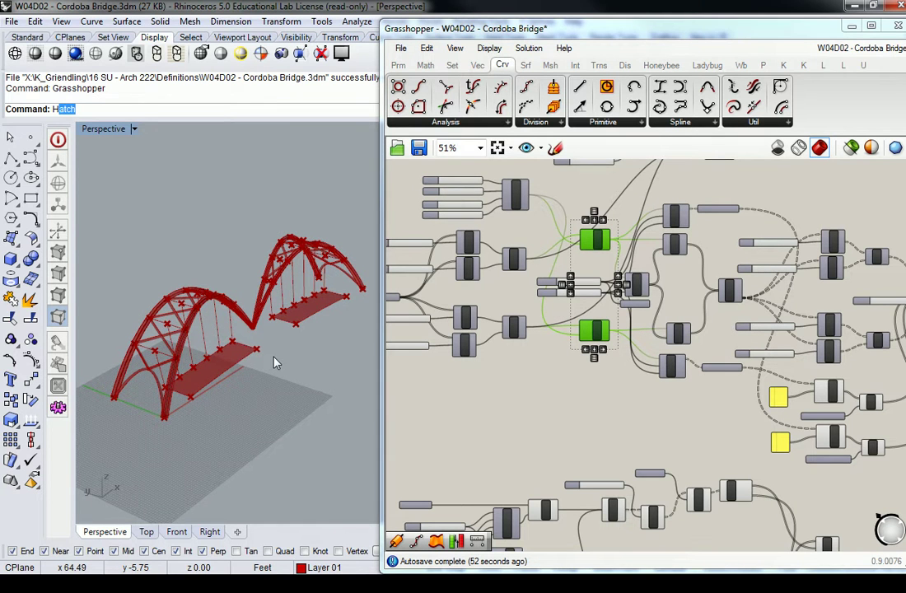